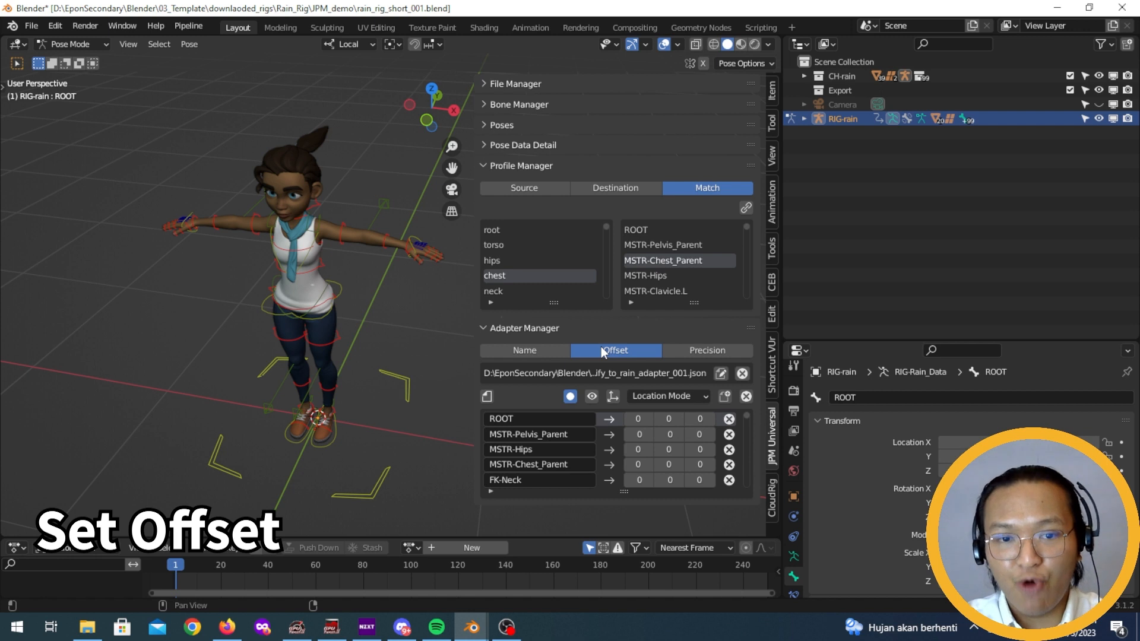
# Hide the sidebar and show the Rain rig in front view.
pyautogui.moveTo(475, 334); pyautogui.dragTo(448, 338)
pyautogui.press('n')
pyautogui.moveTo(433, 308); pyautogui.dragTo(574, 342, button='middle')
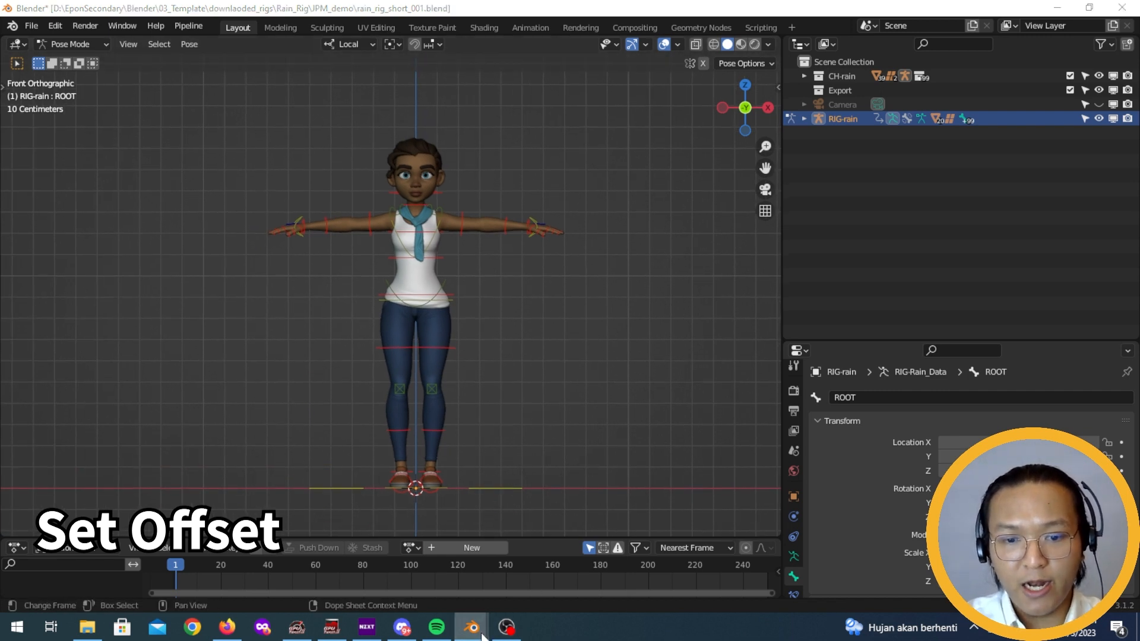
# Switch to the Blender window with the athena rig, hide its sidebar and frame the whole character from the front.
pyautogui.moveTo(478, 631)
pyautogui.click(426, 584)
pyautogui.keyDown('alt'); pyautogui.moveTo(433, 473); pyautogui.dragTo(466, 433, button='middle'); pyautogui.keyUp('alt')
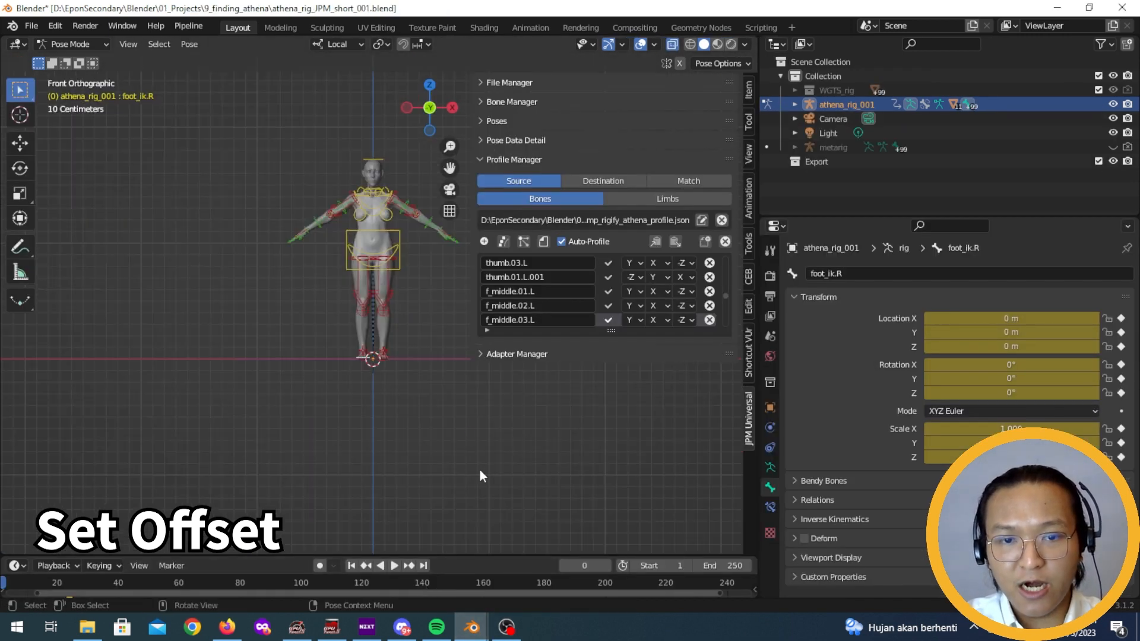
pyautogui.press('m')
pyautogui.press('n')
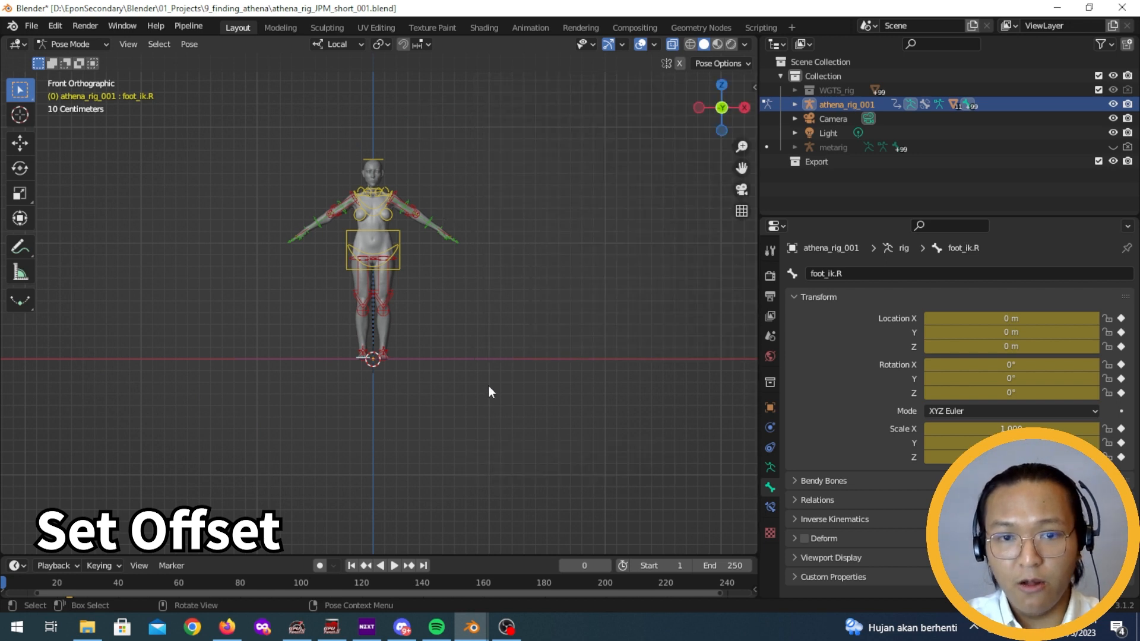
pyautogui.keyDown('shift'); pyautogui.moveTo(501, 404); pyautogui.dragTo(499, 475, button='middle'); pyautogui.keyUp('shift')
pyautogui.scroll(5, 509, 397)
pyautogui.scroll(-3, 511, 399)
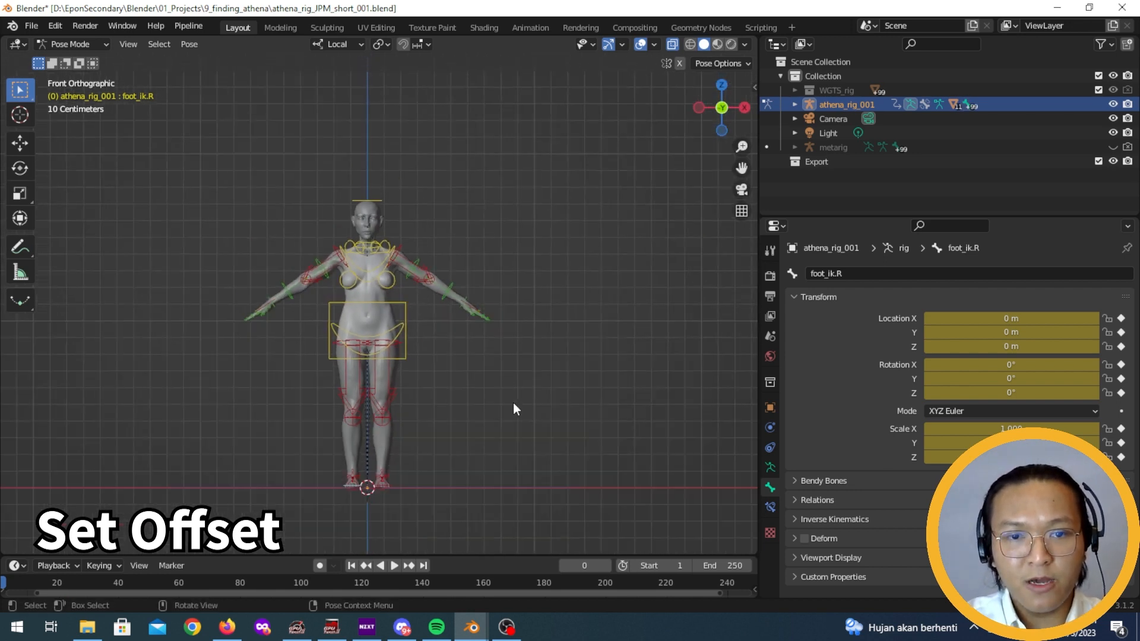
pyautogui.keyDown('shift'); pyautogui.moveTo(513, 403); pyautogui.dragTo(530, 417, button='middle'); pyautogui.keyUp('shift')
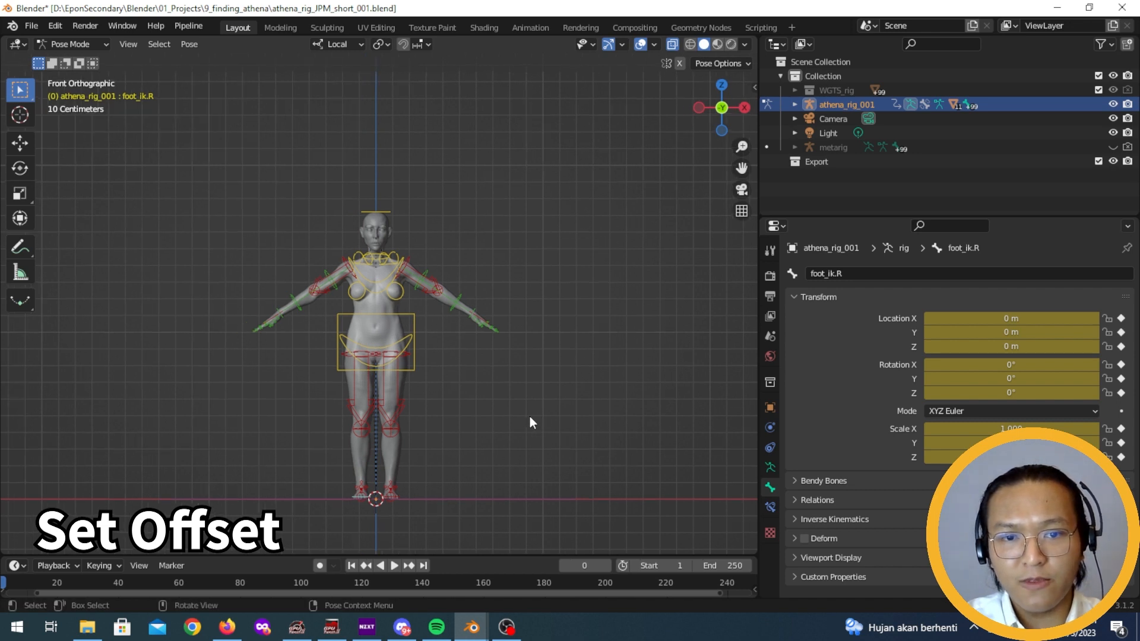
# Compare the arm rest poses of the Rain rig and the athena rig by switching between their two Blender windows.
pyautogui.moveTo(472, 627)
pyautogui.click(543, 579)
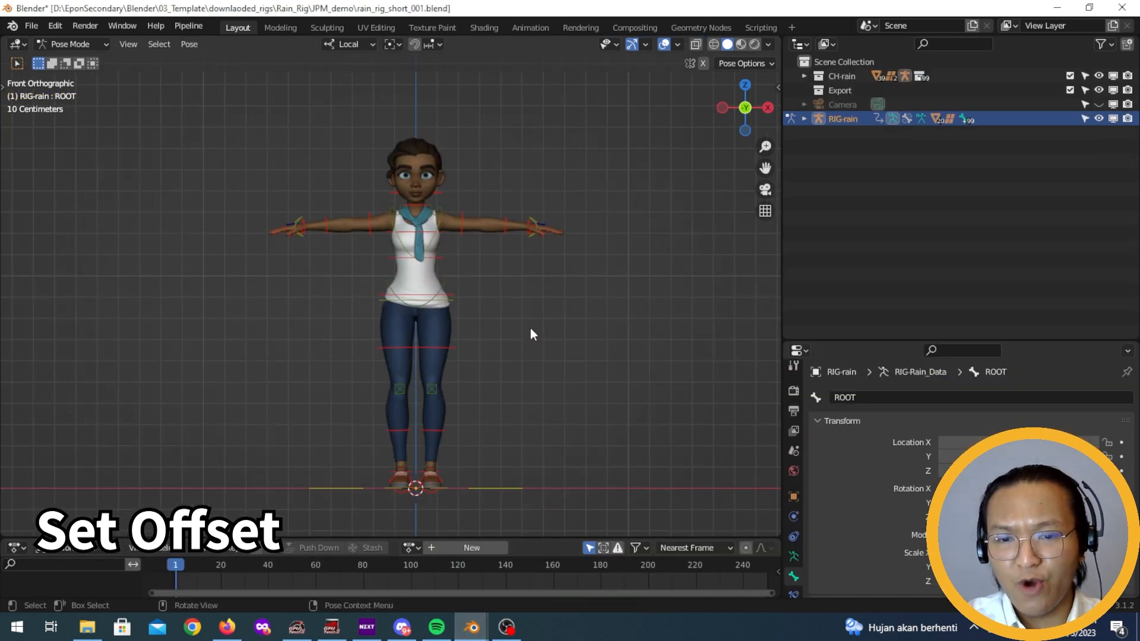
pyautogui.moveTo(472, 627)
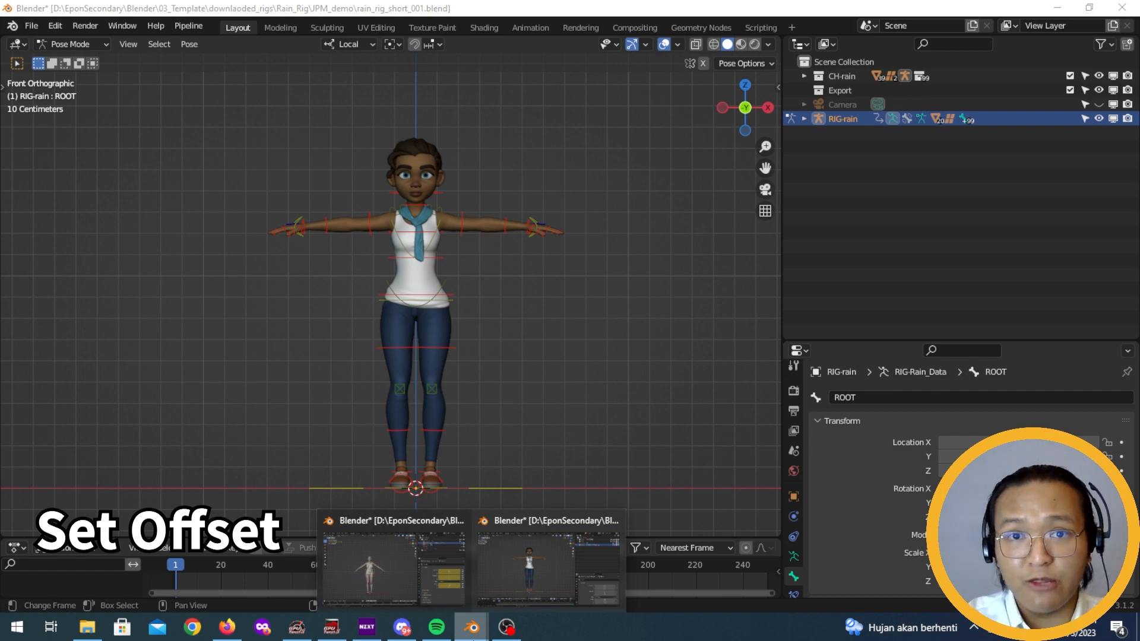
pyautogui.click(422, 590)
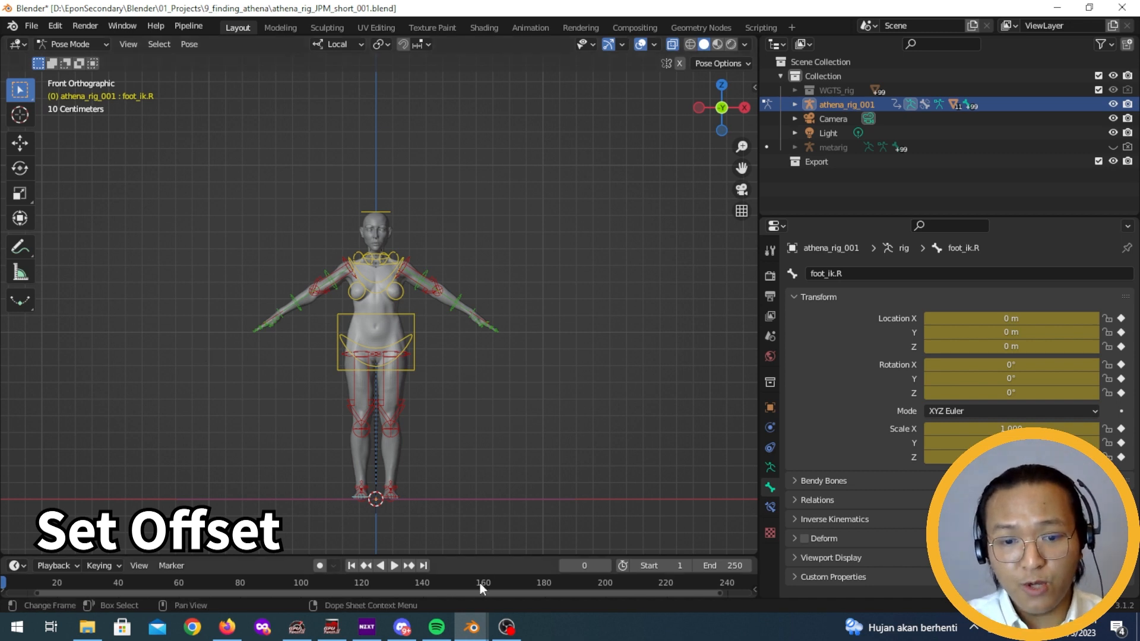
pyautogui.moveTo(473, 628)
pyautogui.click(542, 588)
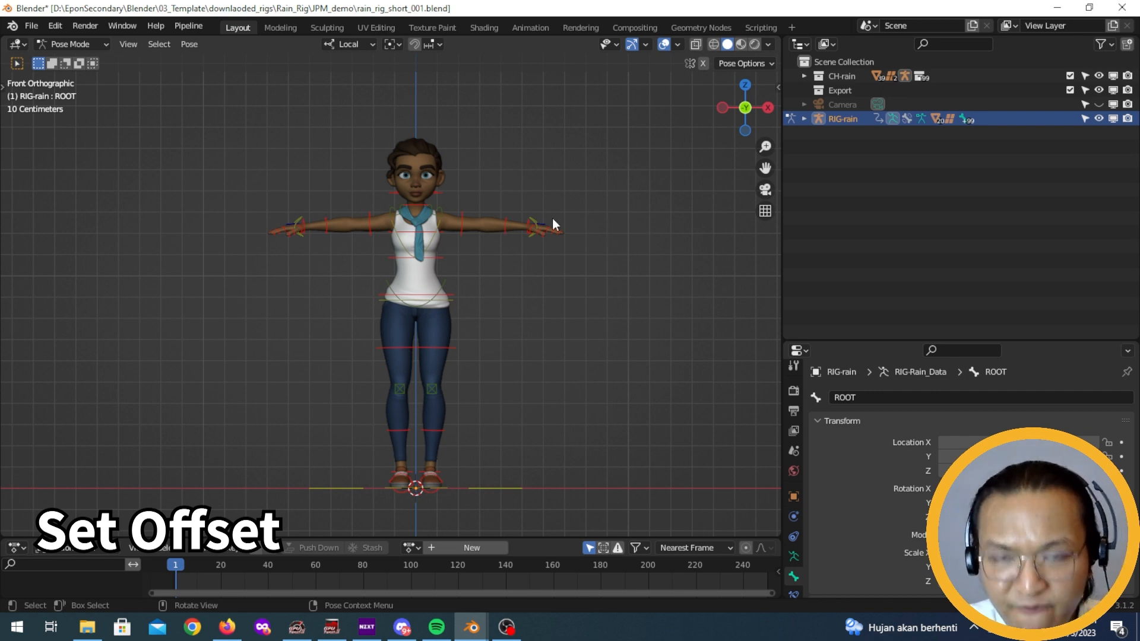
# Examine the Offset list in the Rain rig's Adapter Manager and recheck the athena rig's pose.
pyautogui.press('n')
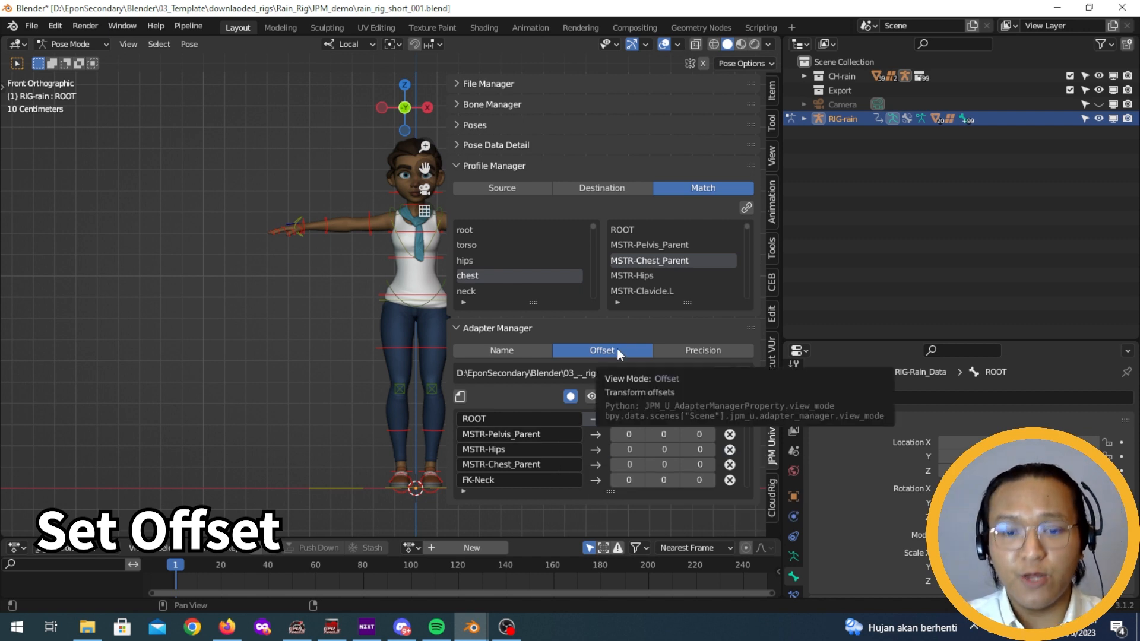
pyautogui.click(473, 627)
pyautogui.click(378, 541)
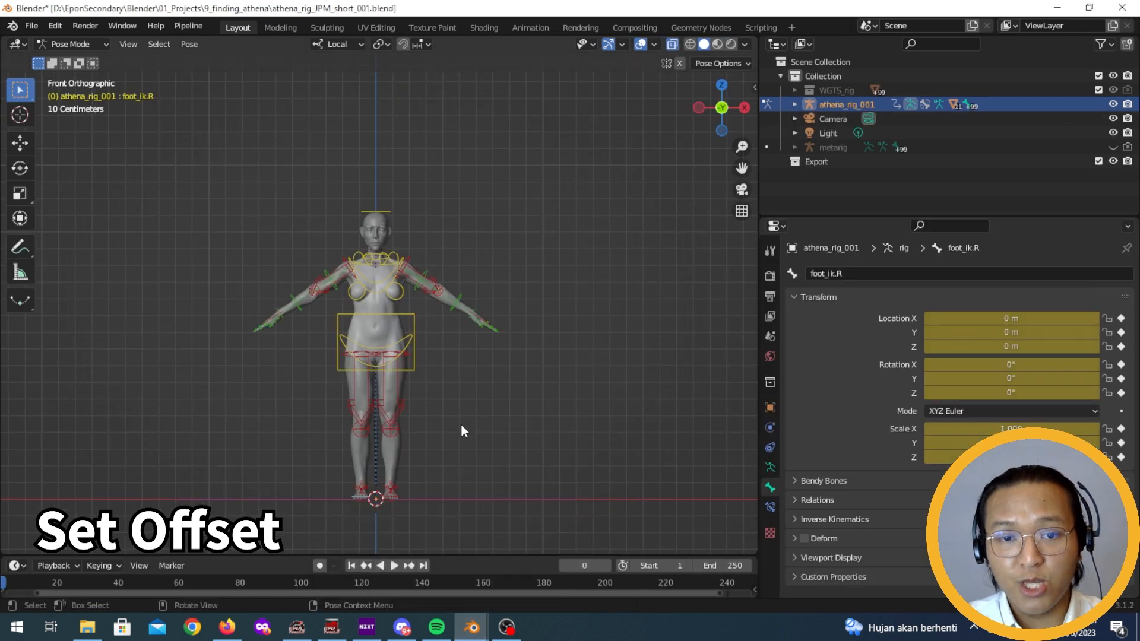
pyautogui.hotkey('alt', 'Tab')
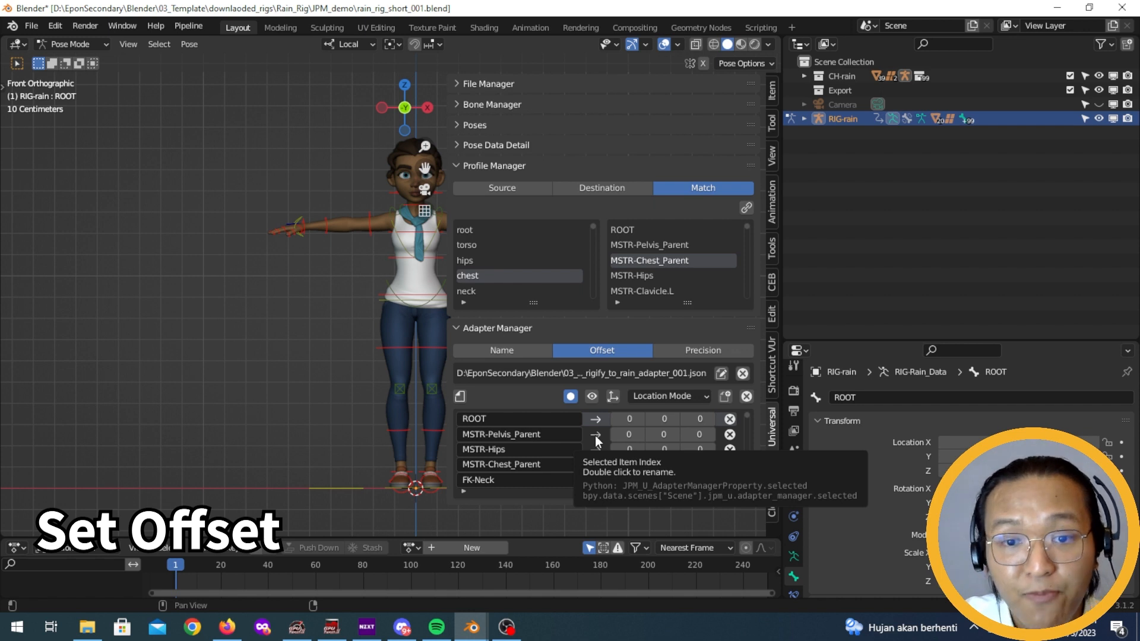
pyautogui.scroll(-2, 595, 439)
pyautogui.scroll(2, 595, 437)
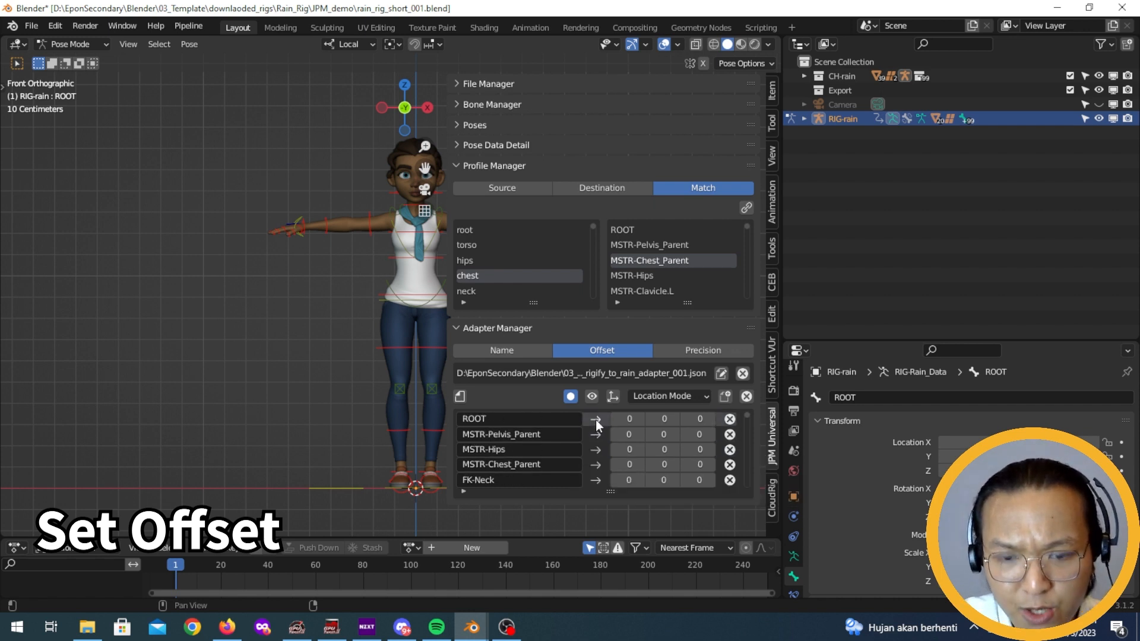
# Hide the sidebar, select the FK-Upperarm_Parent.L bone and enlarge the Properties editor to show all its transform values.
pyautogui.press('n')
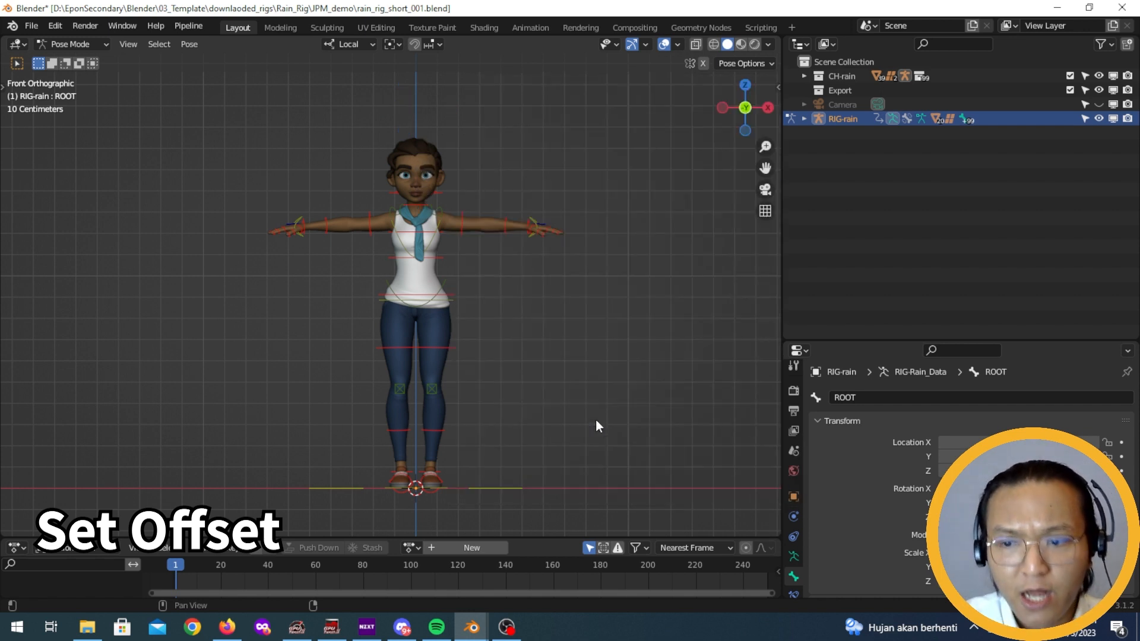
pyautogui.click(463, 216)
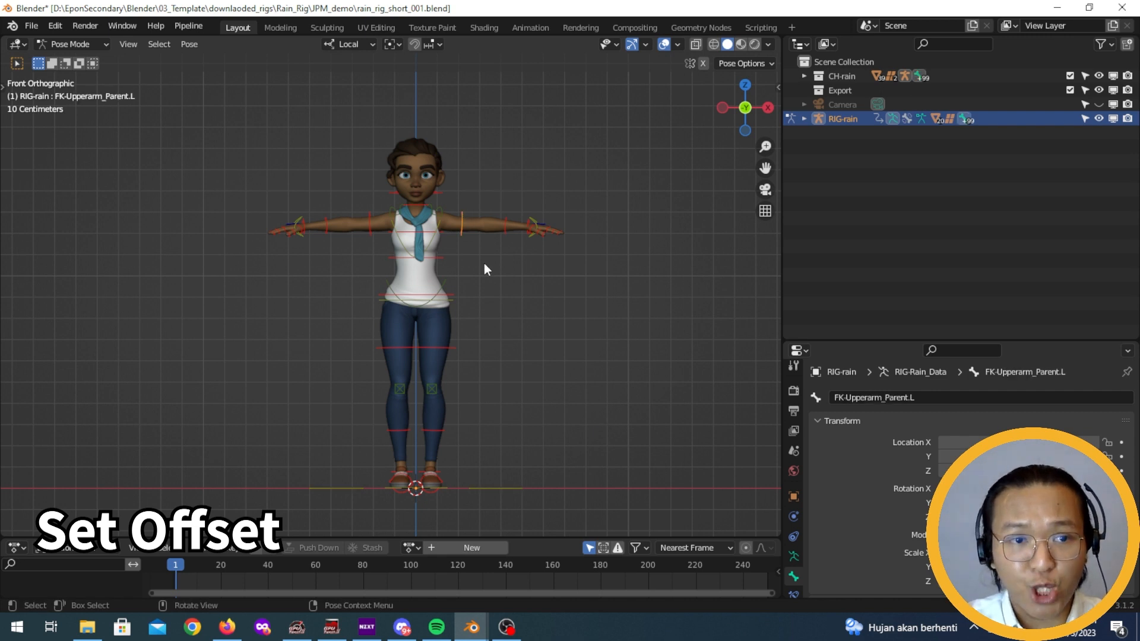
pyautogui.moveTo(560, 312); pyautogui.dragTo(503, 344, button='middle')
pyautogui.scroll(4, 502, 344)
pyautogui.keyDown('shift'); pyautogui.moveTo(553, 293); pyautogui.dragTo(478, 324, button='middle'); pyautogui.keyUp('shift')
pyautogui.press('KP_1')
pyautogui.scroll(-5, 504, 364)
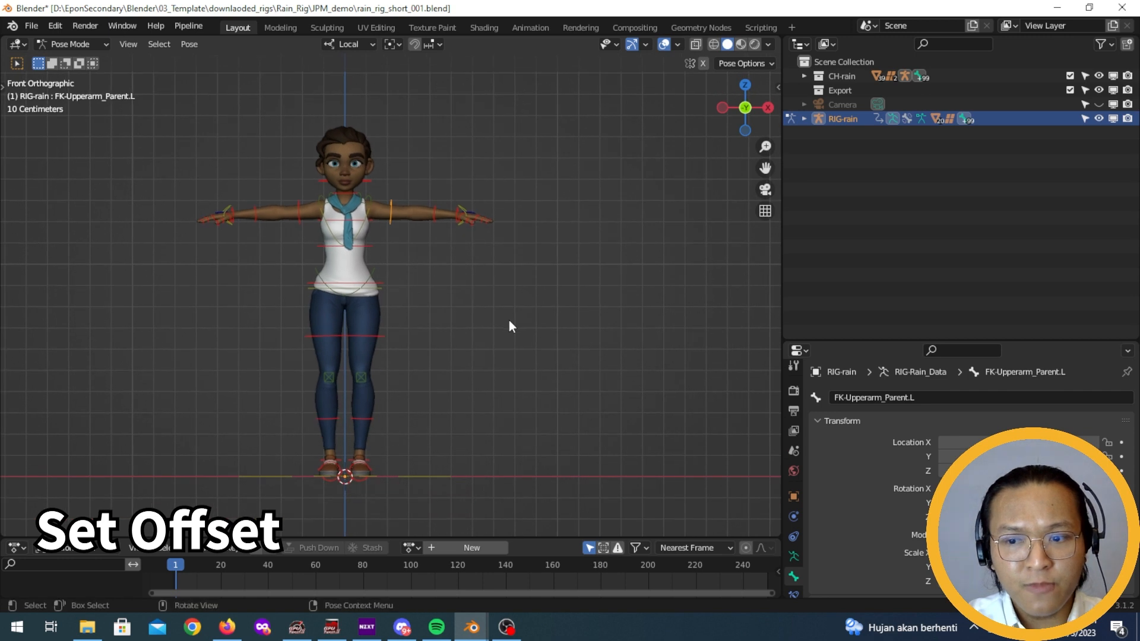
pyautogui.scroll(-4, 873, 475)
pyautogui.scroll(3, 873, 470)
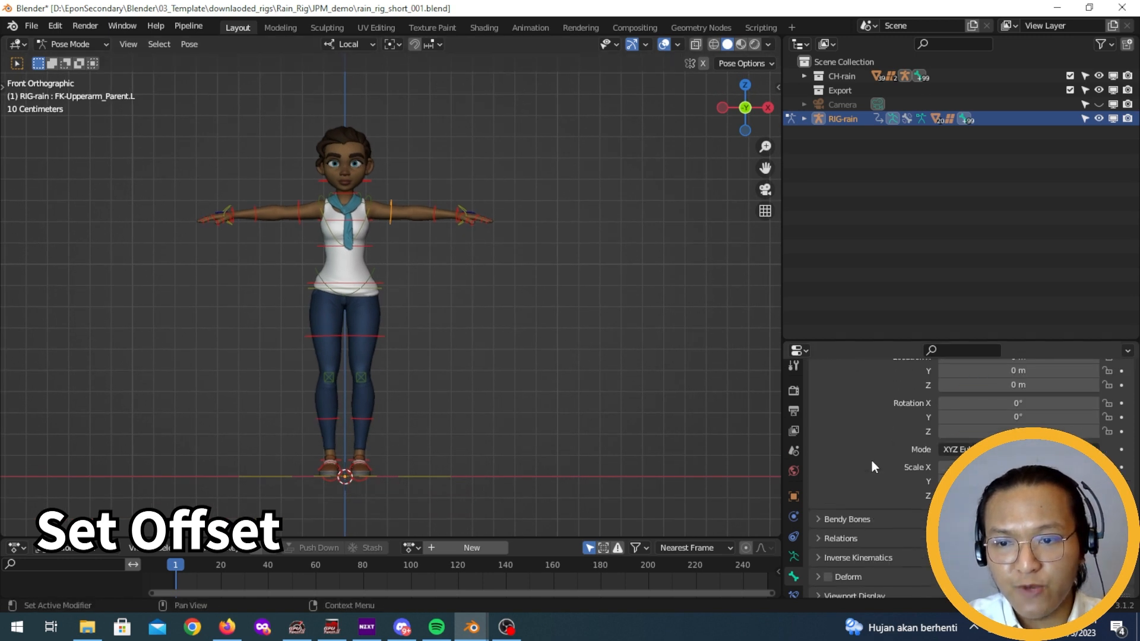
pyautogui.scroll(2, 872, 461)
pyautogui.moveTo(943, 342); pyautogui.dragTo(974, 159)
pyautogui.keyDown('shift'); pyautogui.moveTo(490, 240); pyautogui.dragTo(526, 275, button='middle'); pyautogui.keyUp('shift')
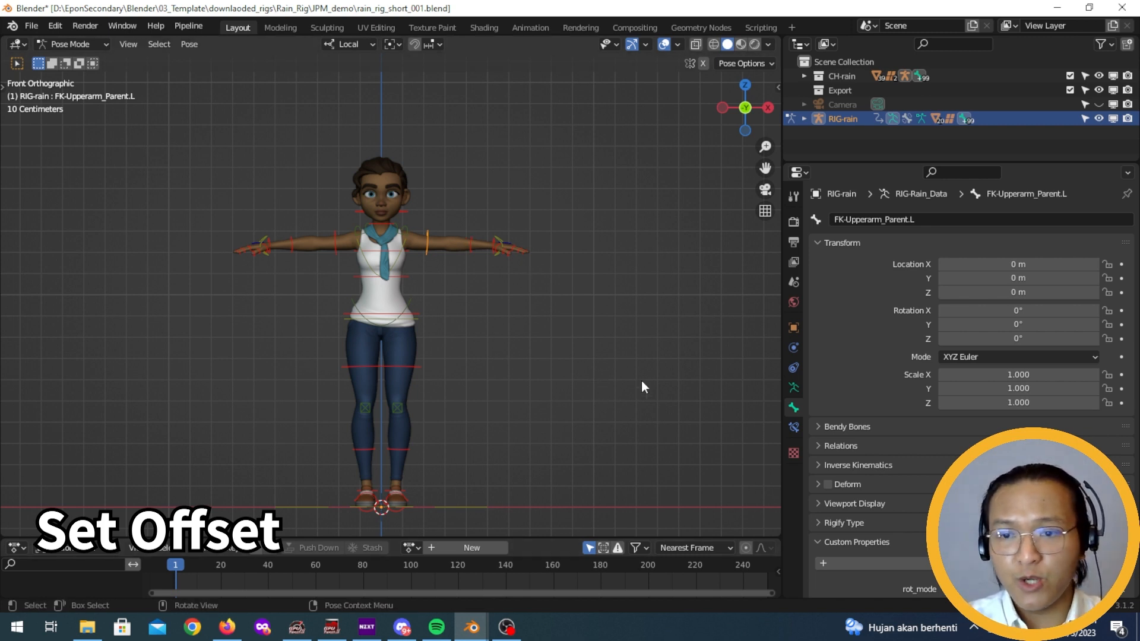
# Test rotating the left upper arm parent bone and reset its Z rotation to 0°.
pyautogui.moveTo(487, 321); pyautogui.dragTo(476, 357, button='middle')
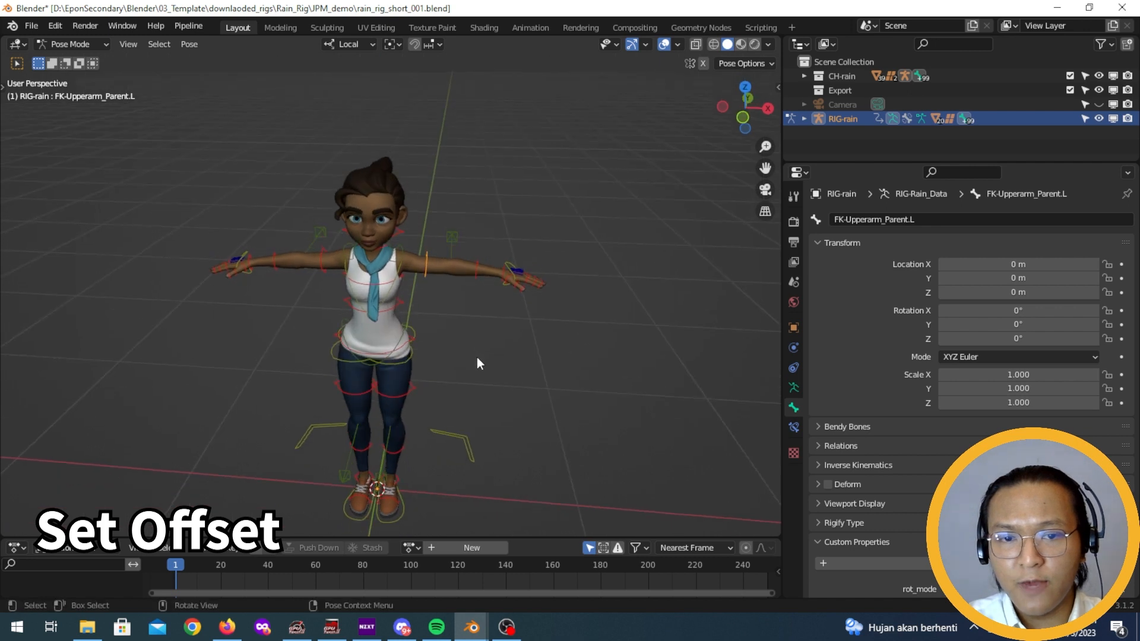
pyautogui.moveTo(1015, 311); pyautogui.dragTo(1022, 340)
pyautogui.hotkey('ctrl', 'z')
pyautogui.hotkey('ctrl', 'z')
pyautogui.click(1049, 344)
pyautogui.write('0')
pyautogui.press('Return')
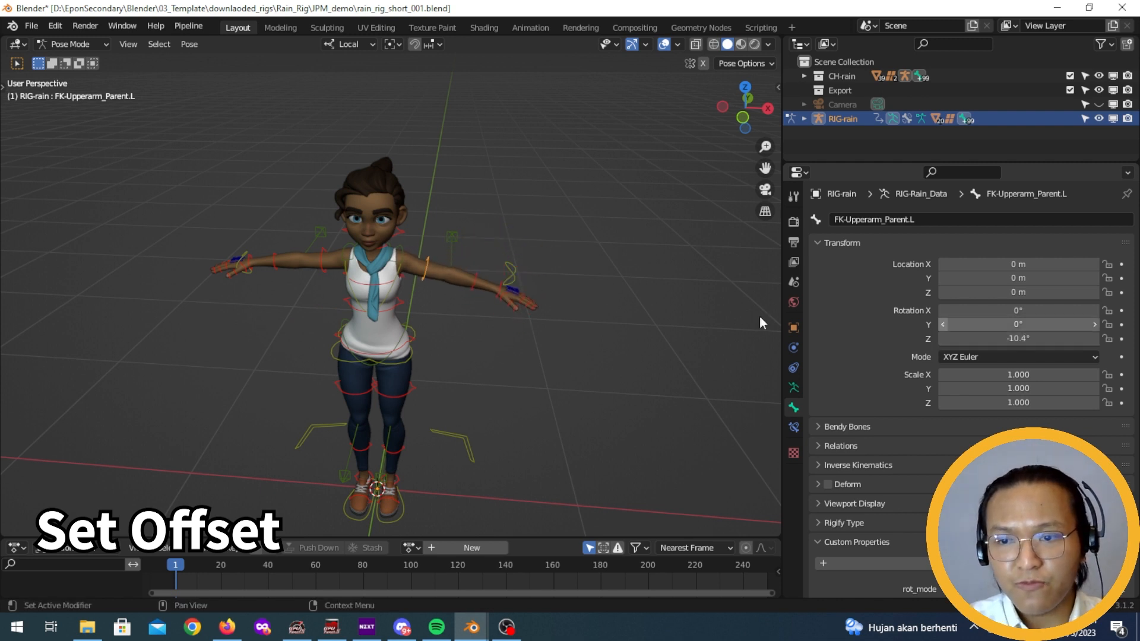
pyautogui.click(1023, 342)
pyautogui.write('0')
pyautogui.press('Return')
pyautogui.moveTo(522, 370); pyautogui.dragTo(517, 324, button='middle')
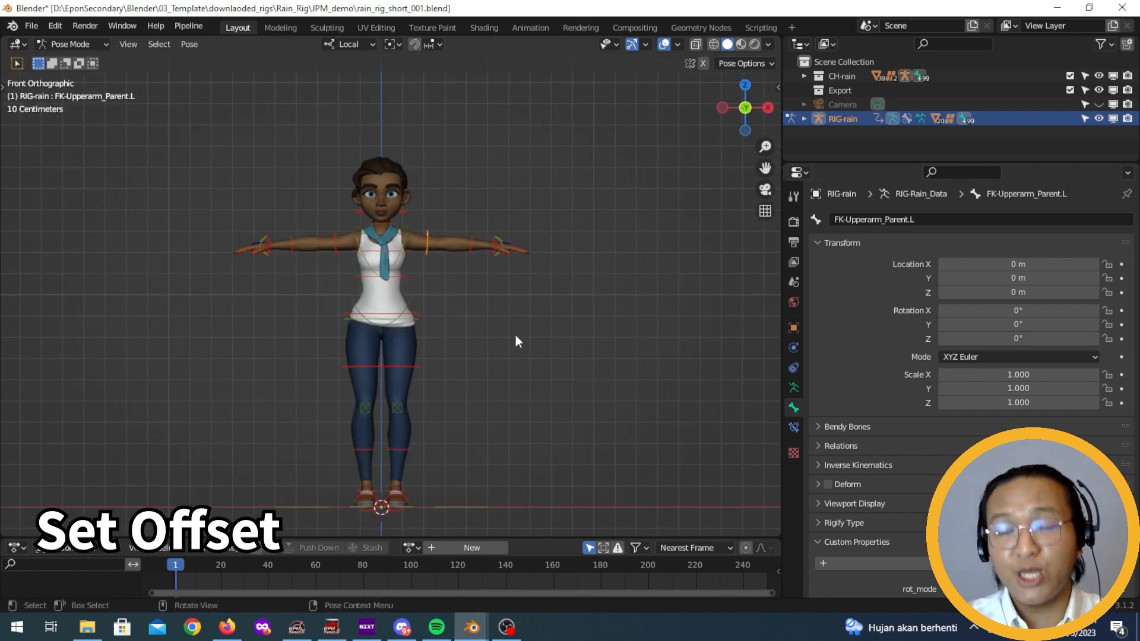
# Lower the Rain rig's left arm to match the athena rig by setting FK-Upperarm_Parent.L's Z rotation to -30°.
pyautogui.scroll(1, 594, 305)
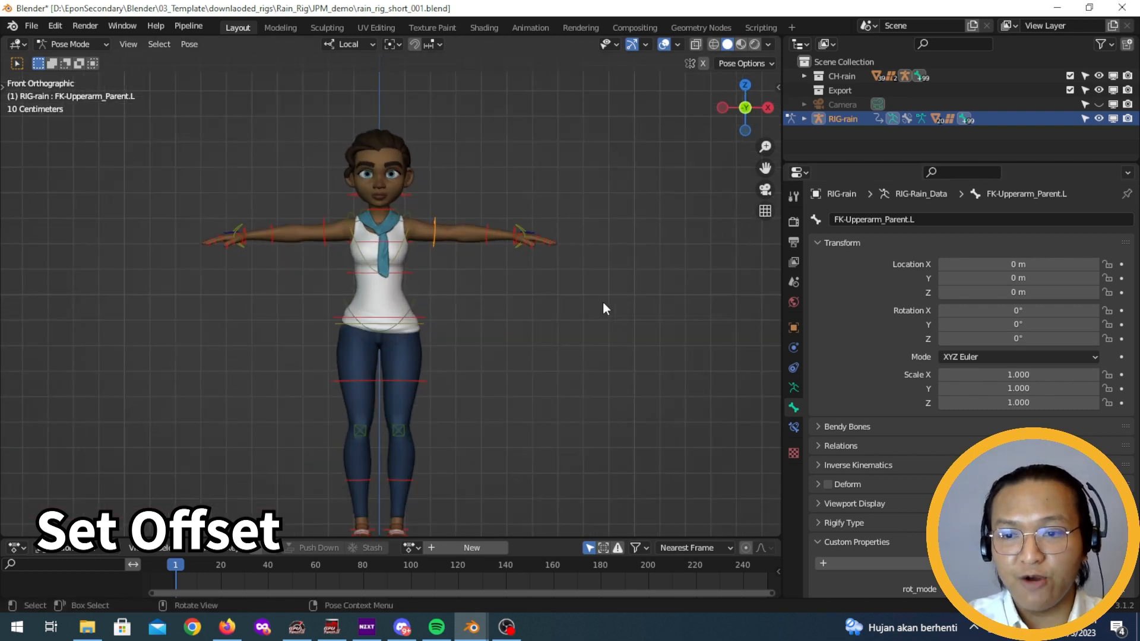
pyautogui.moveTo(1003, 339); pyautogui.dragTo(893, 339)
pyautogui.moveTo(473, 627)
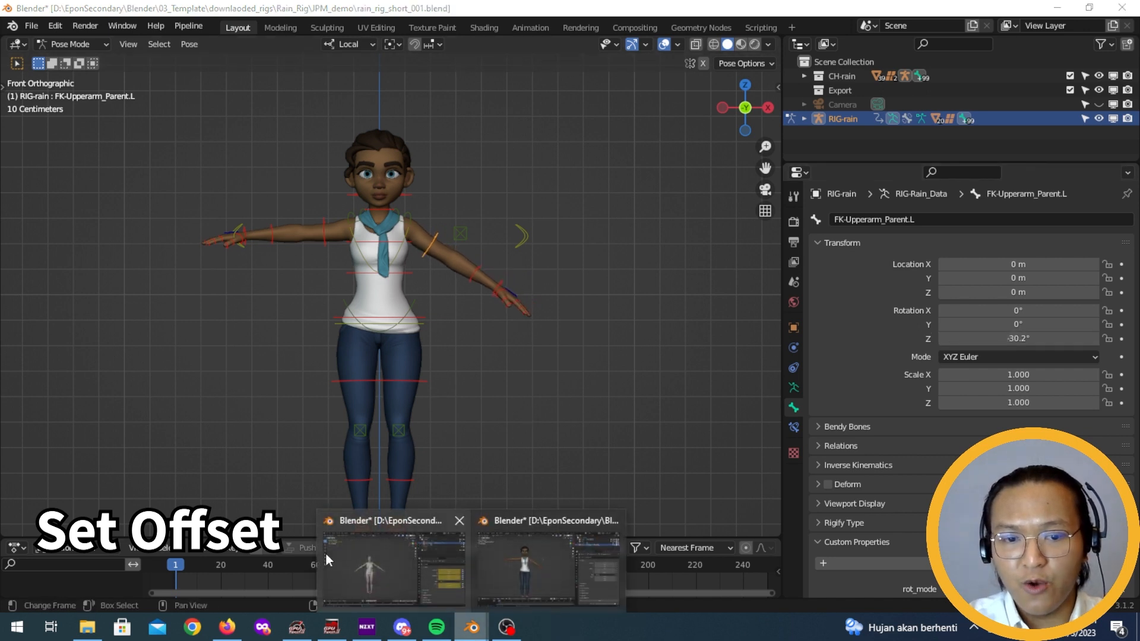
pyautogui.click(326, 557)
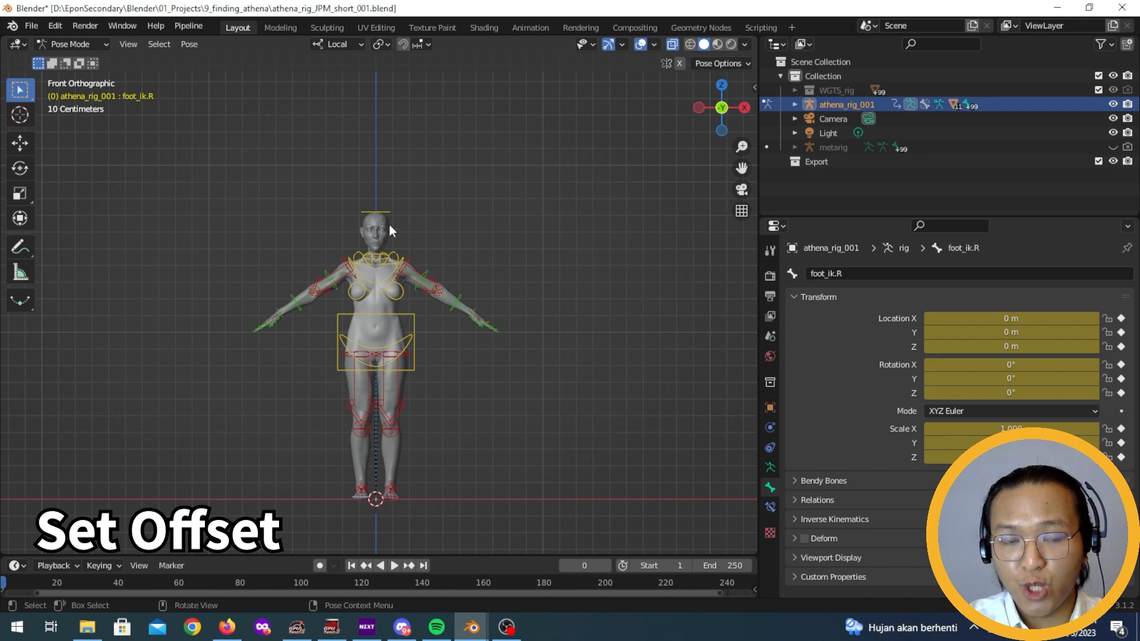
pyautogui.scroll(2, 515, 369)
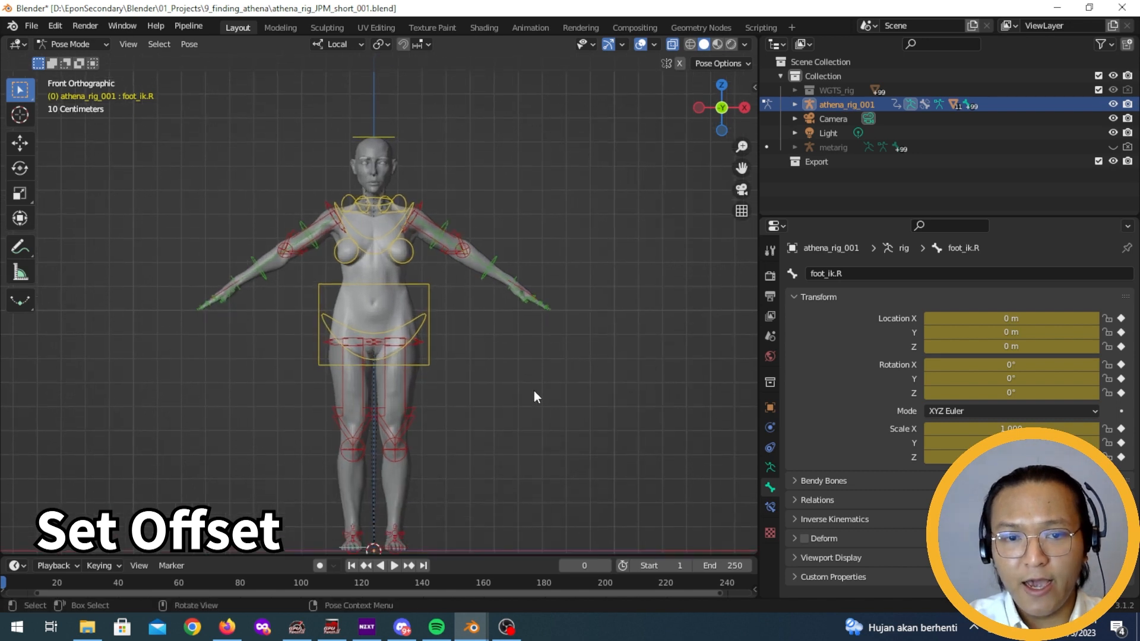
pyautogui.moveTo(472, 627)
pyautogui.click(522, 591)
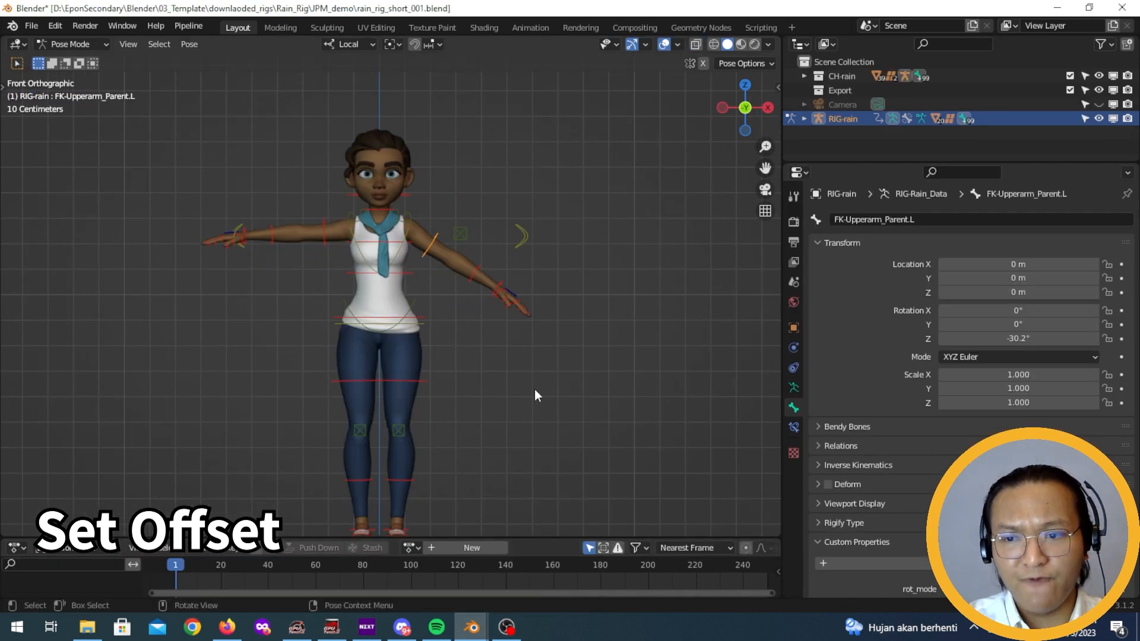
pyautogui.click(1031, 337)
pyautogui.write('-3')
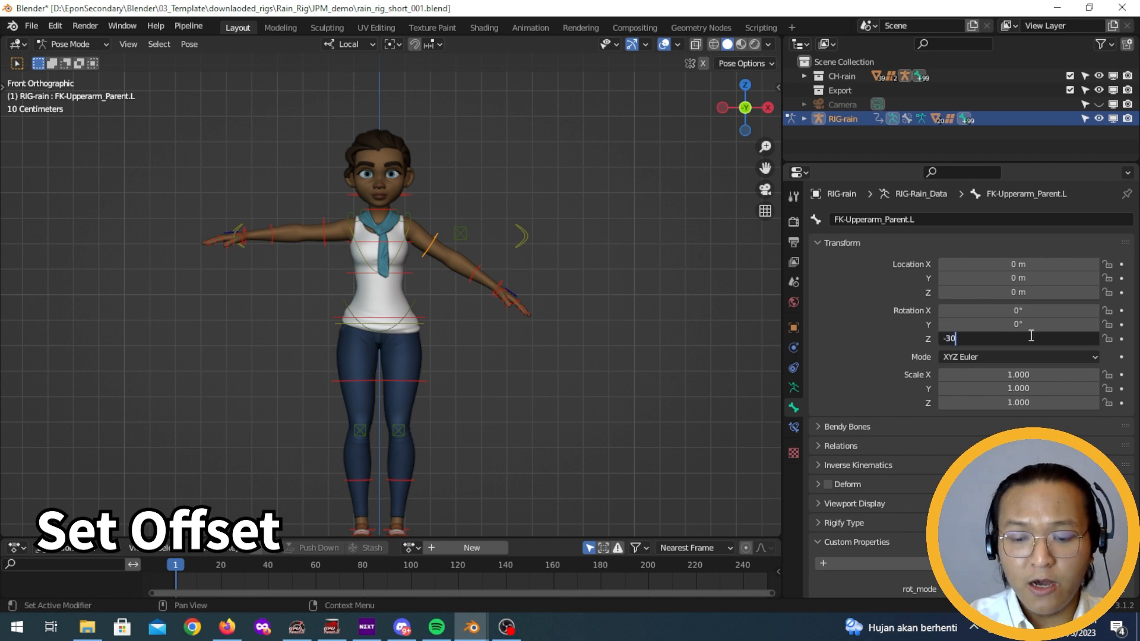
pyautogui.write('0')
pyautogui.press('Return')
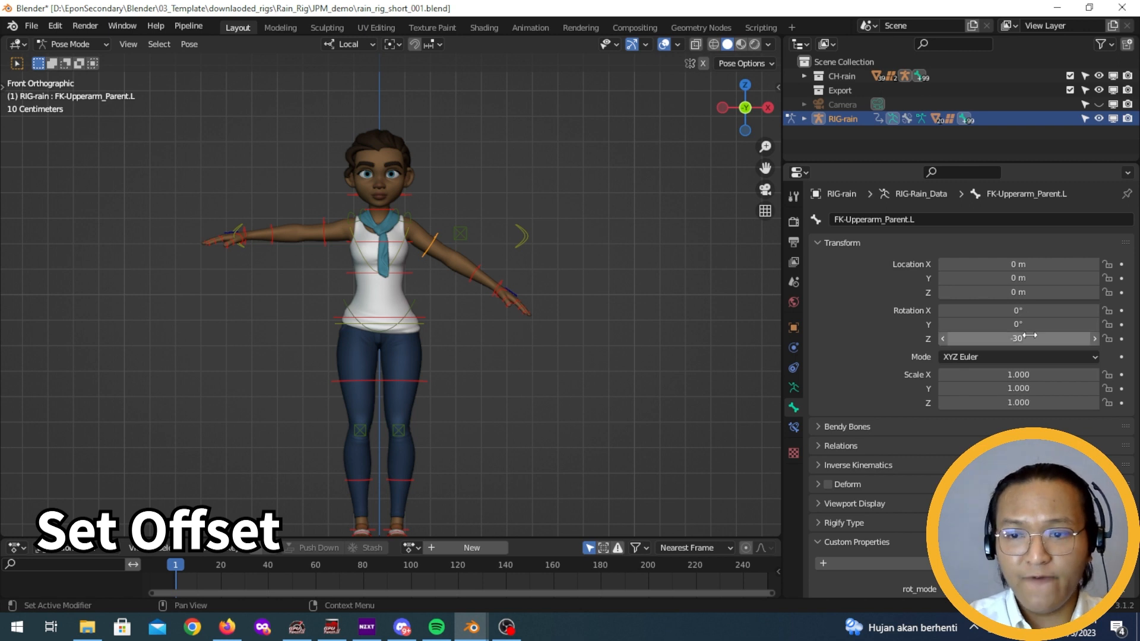
# Set FK-Upperarm_Parent.R's Z rotation to 30° and compare the resulting A-pose with the athena rig.
pyautogui.click(328, 243)
pyautogui.click(1009, 339)
pyautogui.write('30')
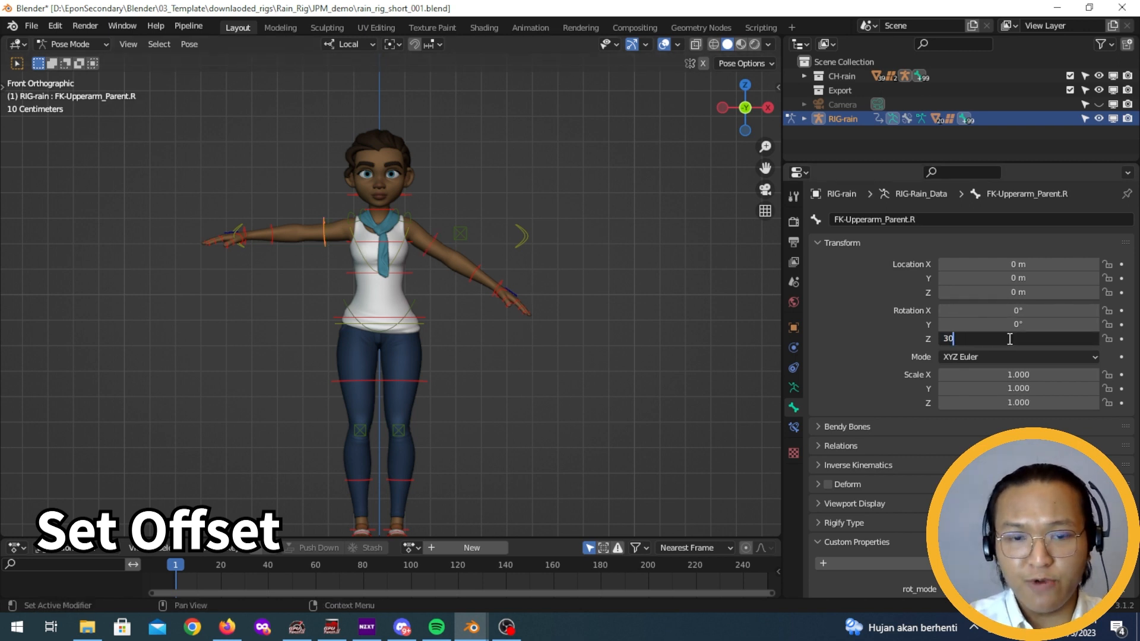
pyautogui.press('Return')
pyautogui.click(427, 258)
pyautogui.click(340, 256)
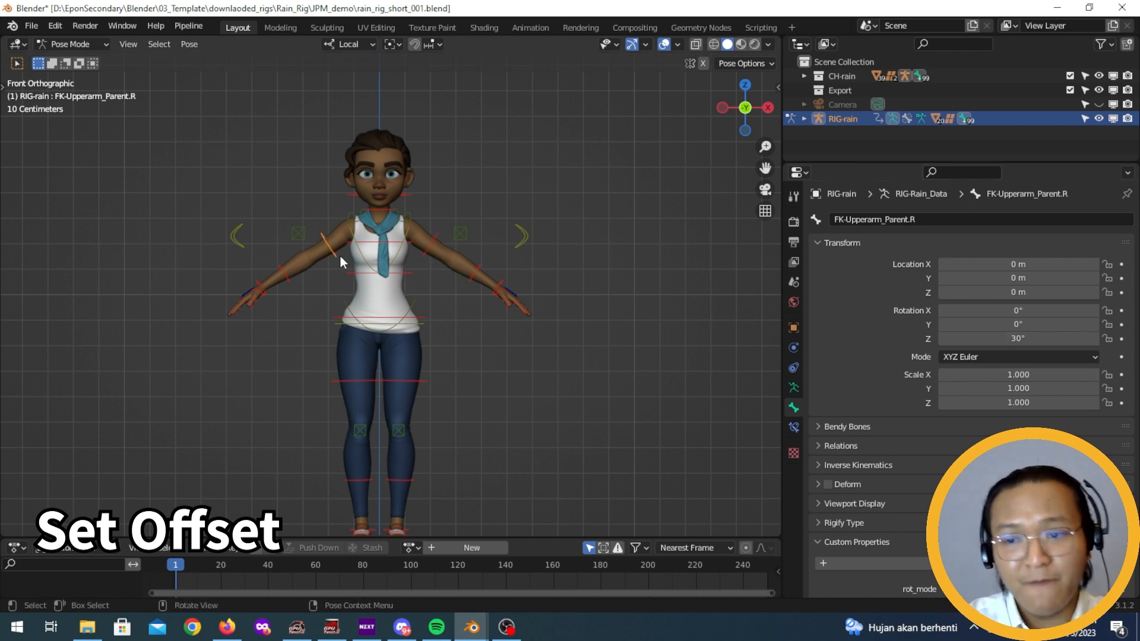
pyautogui.keyDown('shift'); pyautogui.moveTo(504, 354); pyautogui.dragTo(558, 373, button='middle'); pyautogui.keyUp('shift')
pyautogui.scroll(2, 518, 408)
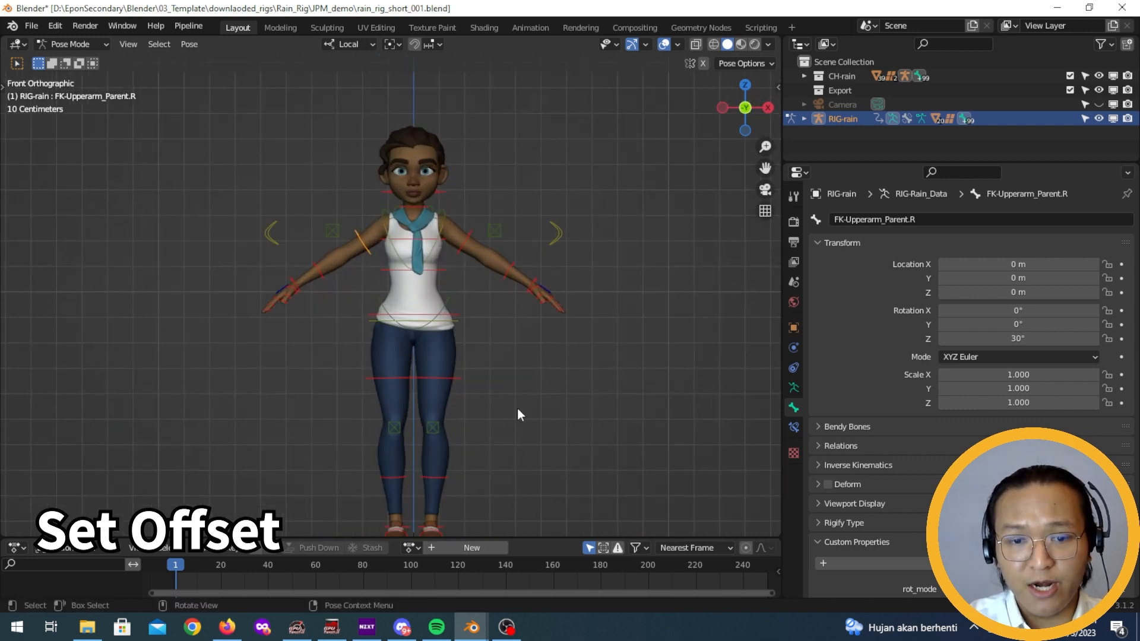
pyautogui.moveTo(472, 627)
pyautogui.click(413, 590)
pyautogui.hotkey('alt', 'Tab')
pyautogui.keyDown('shift'); pyautogui.moveTo(482, 223); pyautogui.dragTo(474, 193, button='middle'); pyautogui.keyUp('shift')
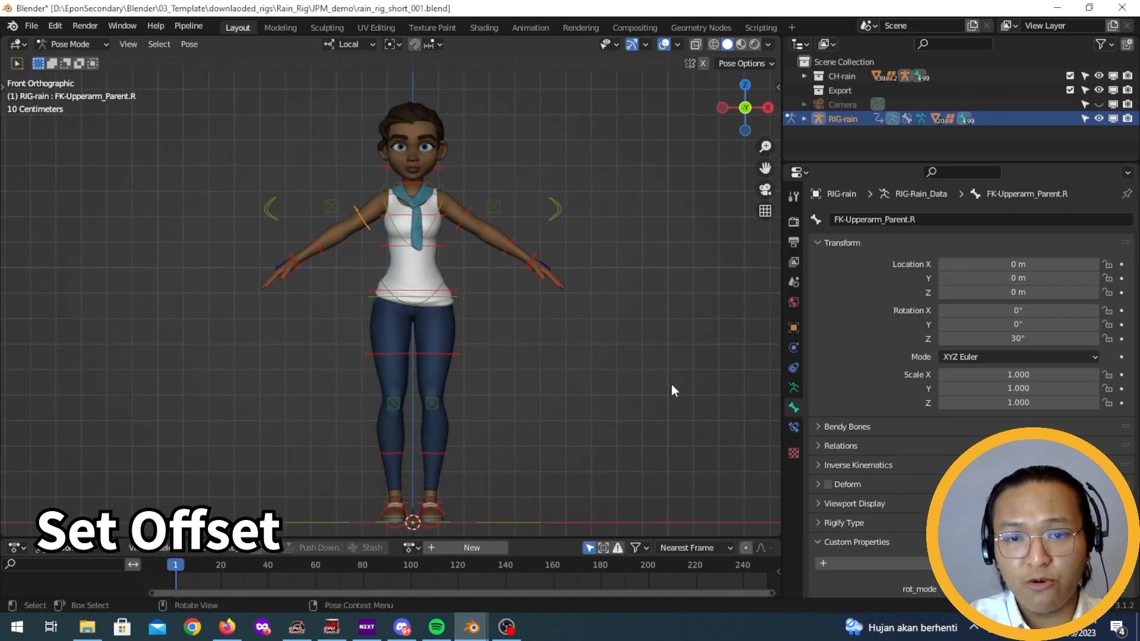
# Select the FK-Upperarm_Parent.L bone, show the sidebar again and locate that bone's entry in the Adapter Manager's offset list.
pyautogui.click(466, 218)
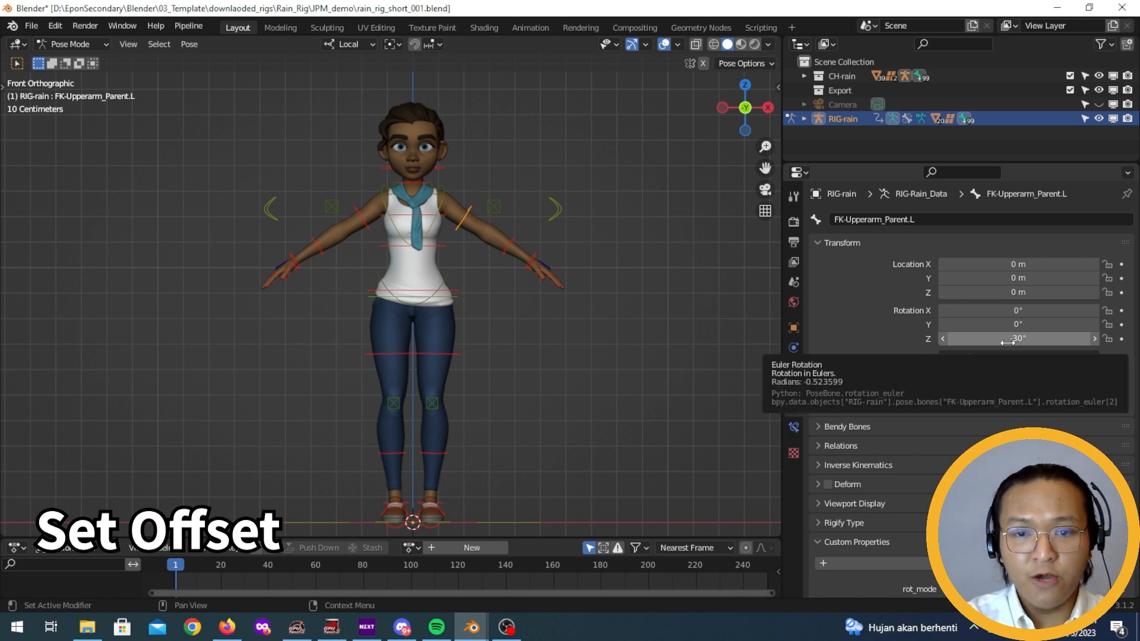
pyautogui.press('n')
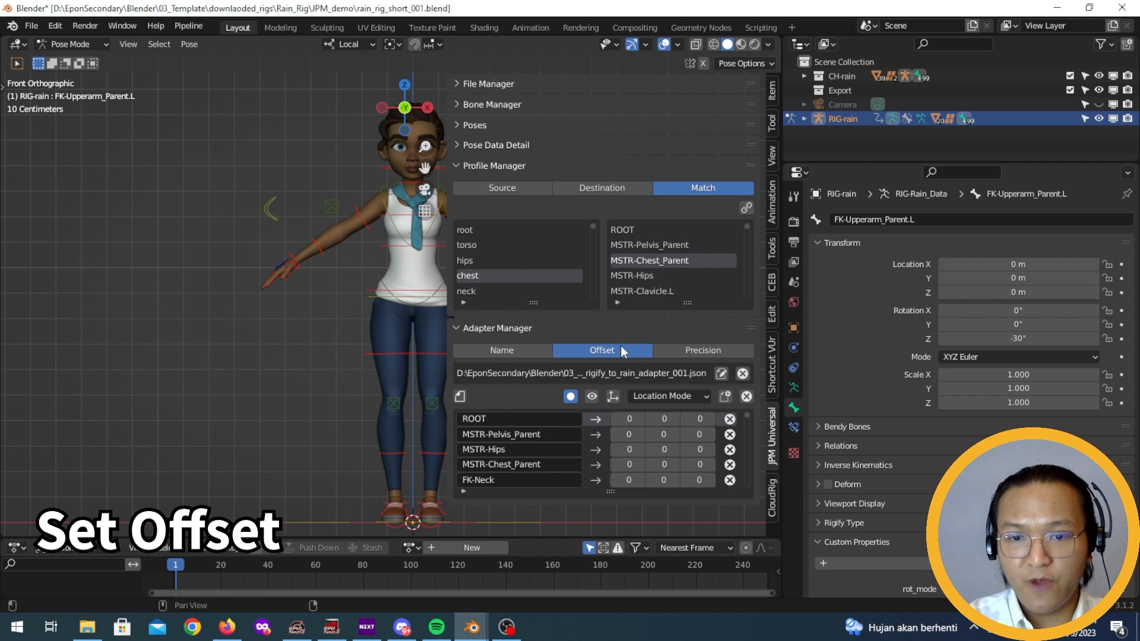
pyautogui.moveTo(450, 268); pyautogui.dragTo(543, 267)
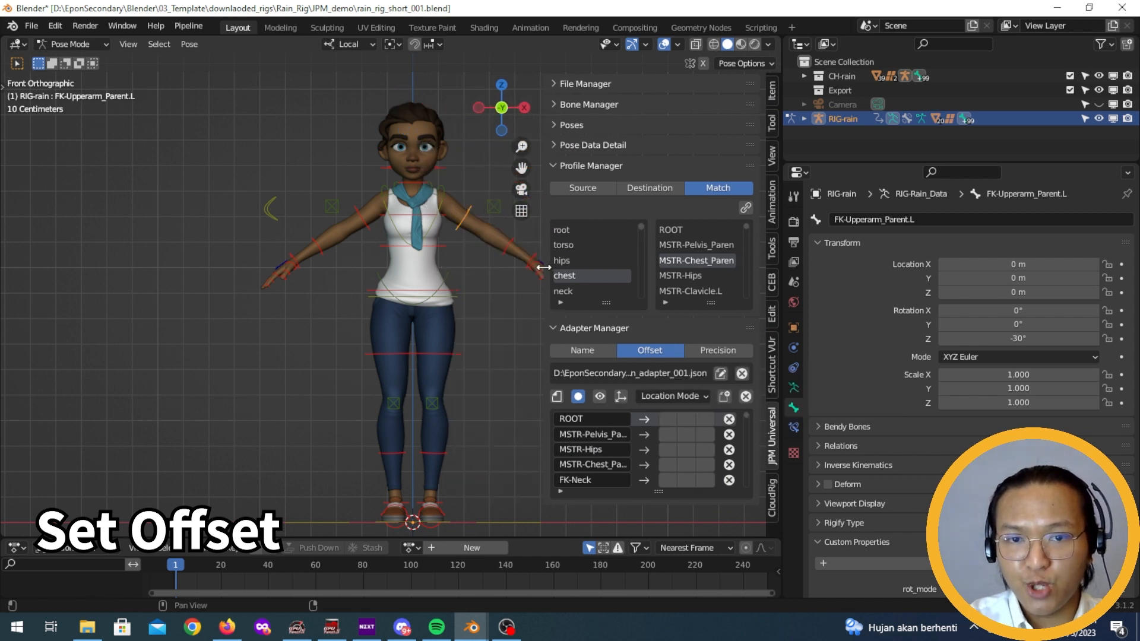
pyautogui.keyDown('ctrl'); pyautogui.scroll(8, 491, 295); pyautogui.keyUp('ctrl')
pyautogui.moveTo(532, 415); pyautogui.dragTo(448, 416)
pyautogui.scroll(-3, 593, 442)
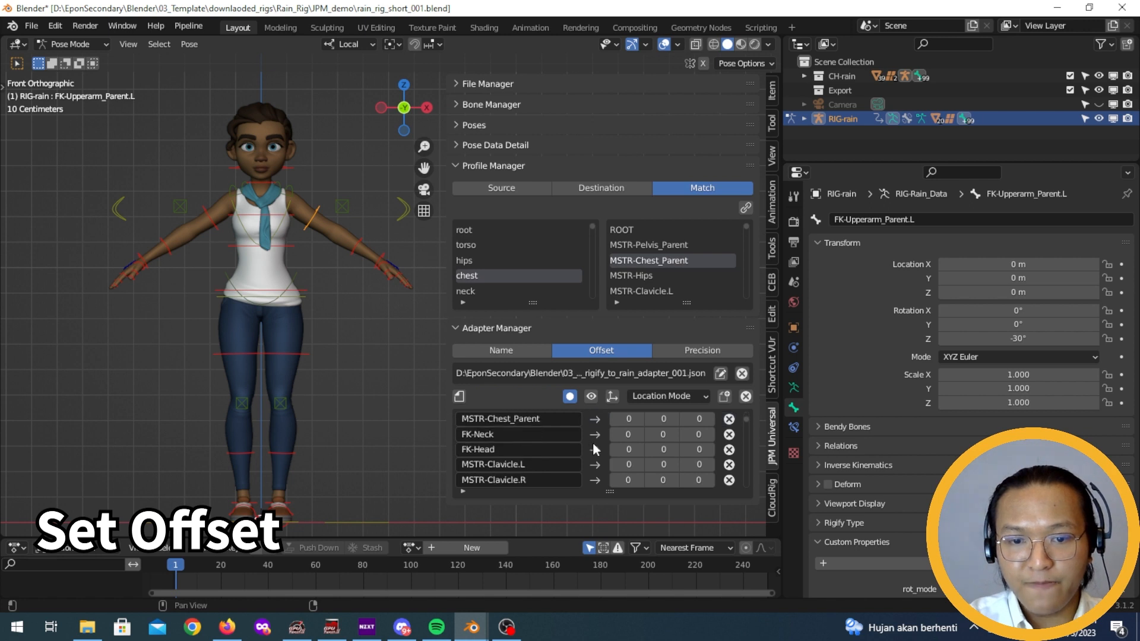
pyautogui.scroll(-12, 594, 445)
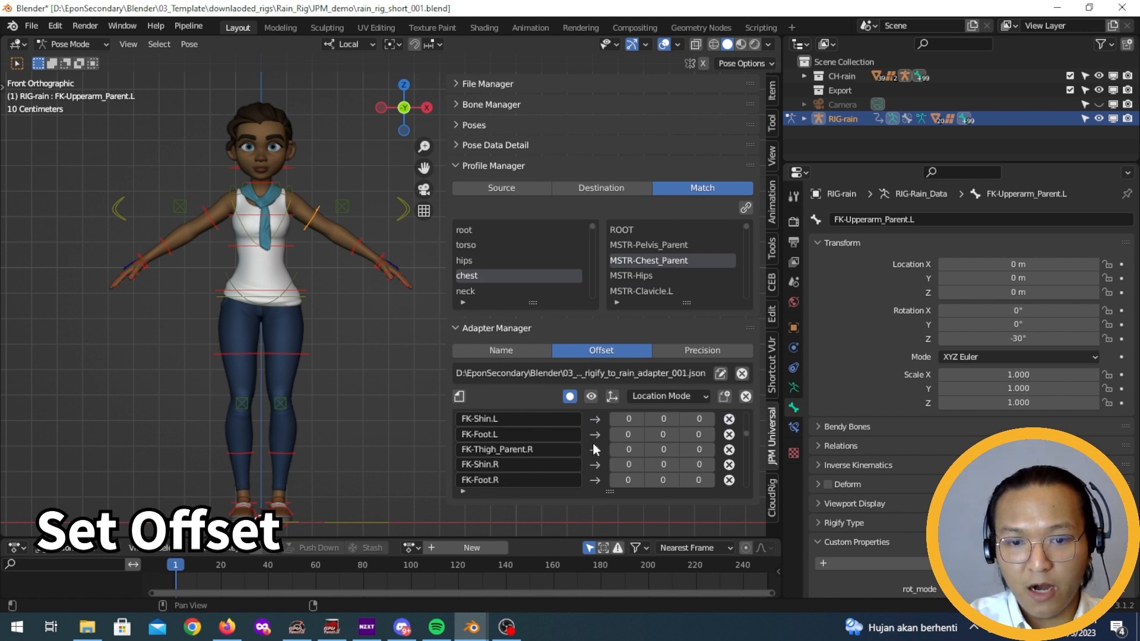
pyautogui.scroll(-2, 594, 450)
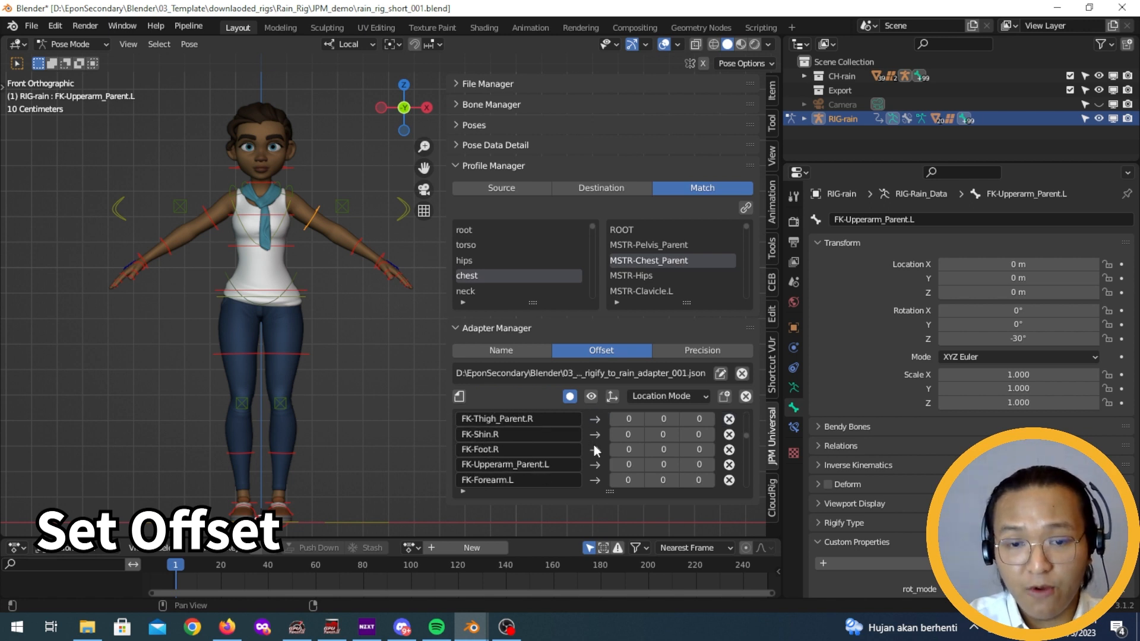
pyautogui.scroll(-1, 594, 445)
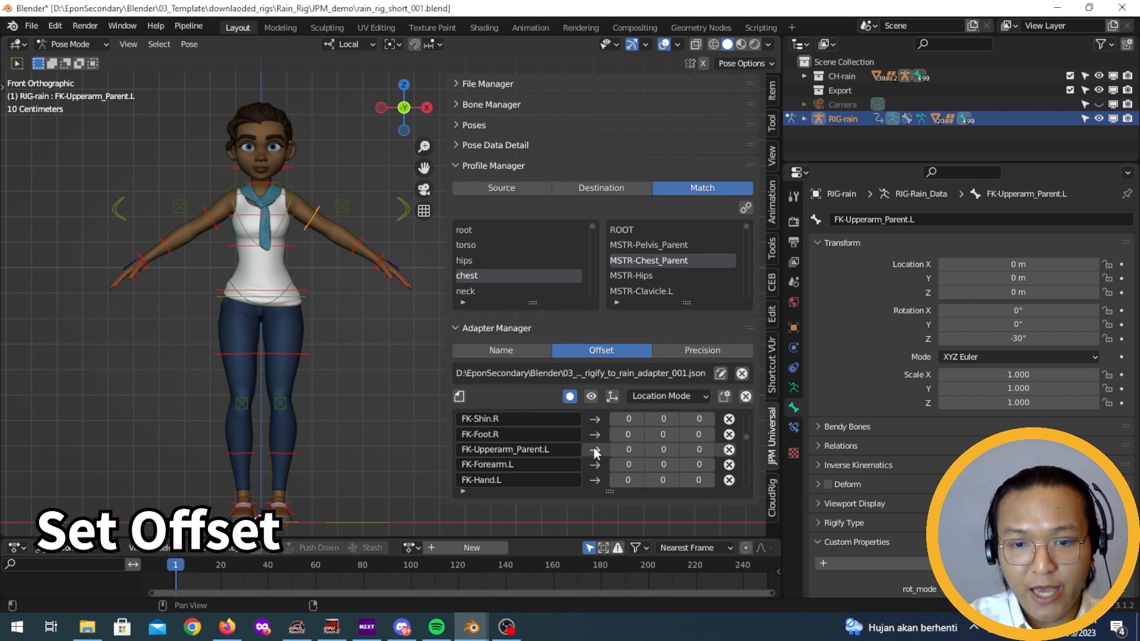
pyautogui.keyDown('shift'); pyautogui.moveTo(280, 236); pyautogui.dragTo(245, 267, button='middle'); pyautogui.keyUp('shift')
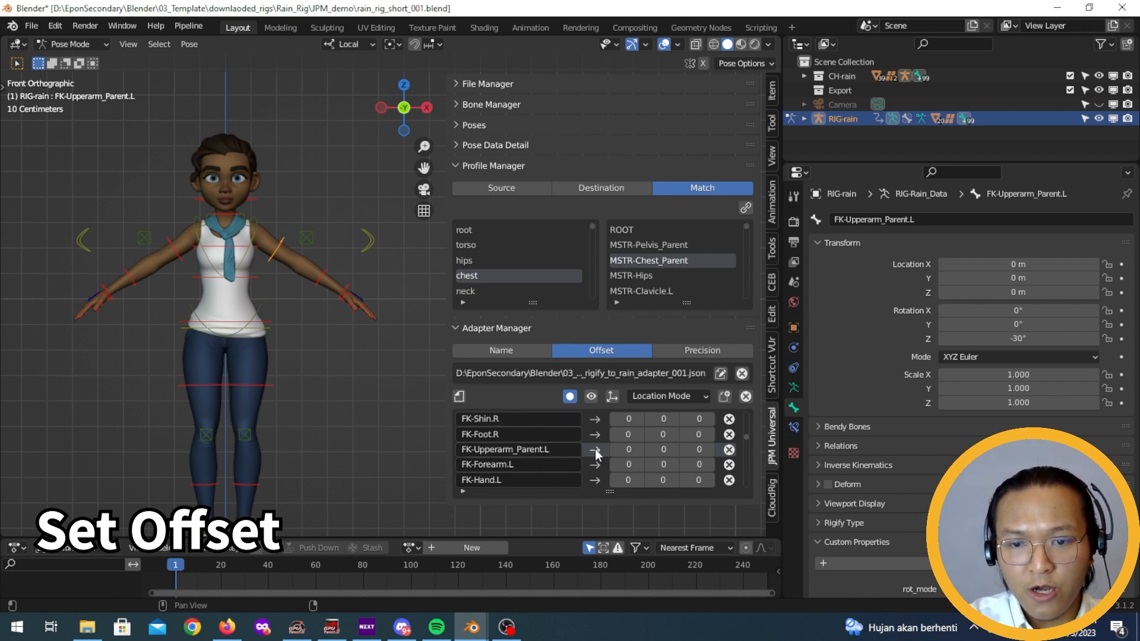
# Switch the adapter offsets to Rotation Mode and widen the sidebar so all four rotation values are readable.
pyautogui.click(679, 397)
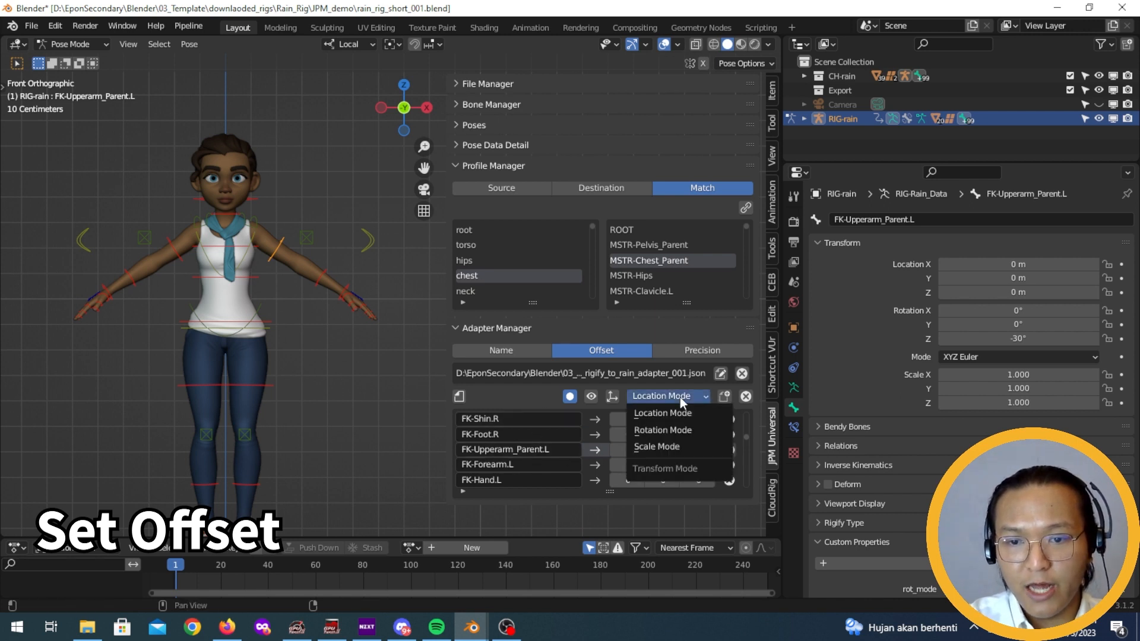
pyautogui.click(682, 432)
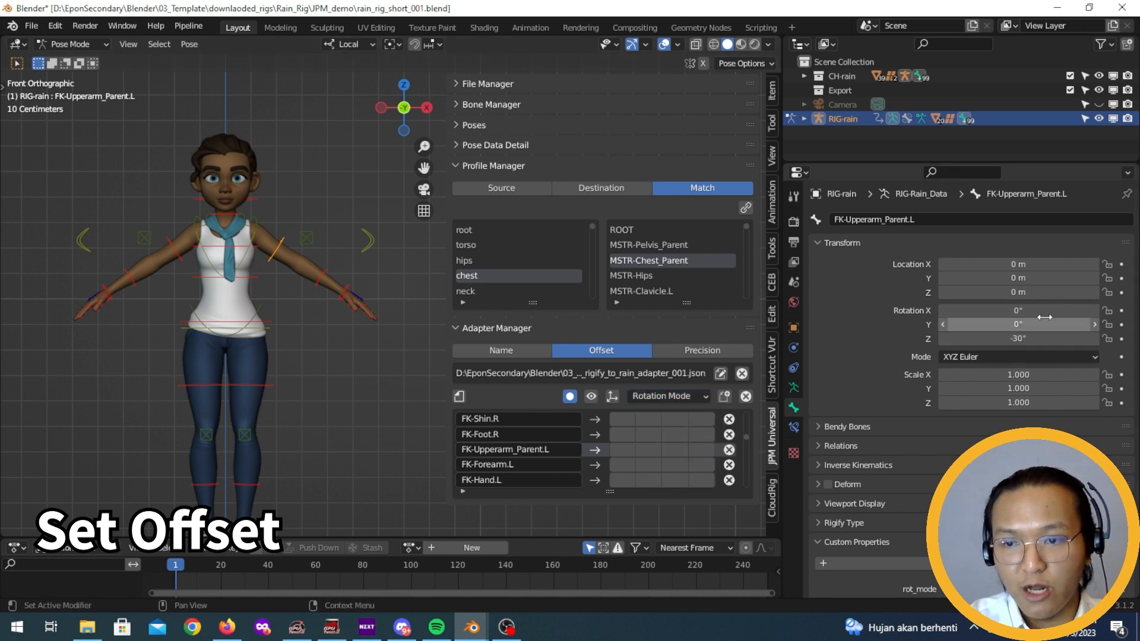
pyautogui.moveTo(444, 402); pyautogui.dragTo(361, 405)
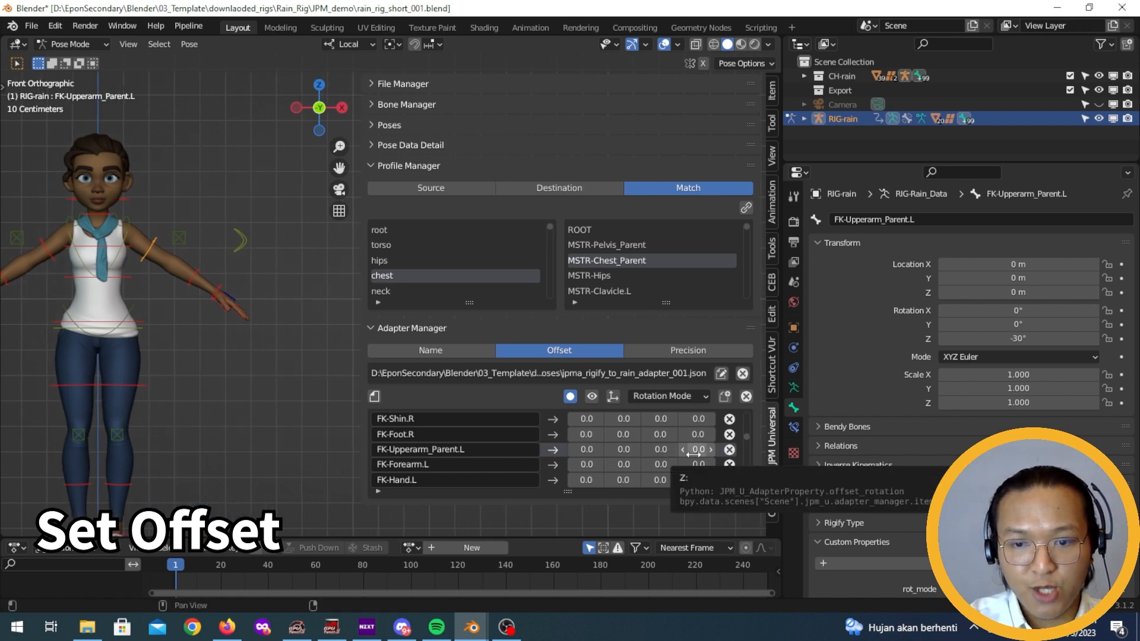
pyautogui.click(1078, 357)
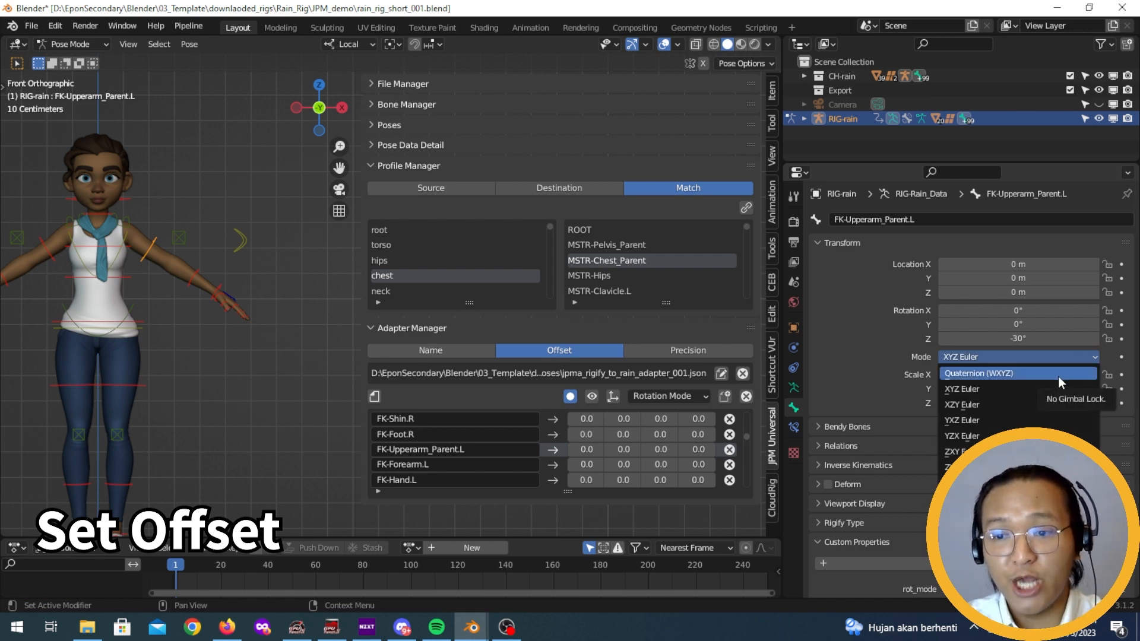
pyautogui.click(1059, 361)
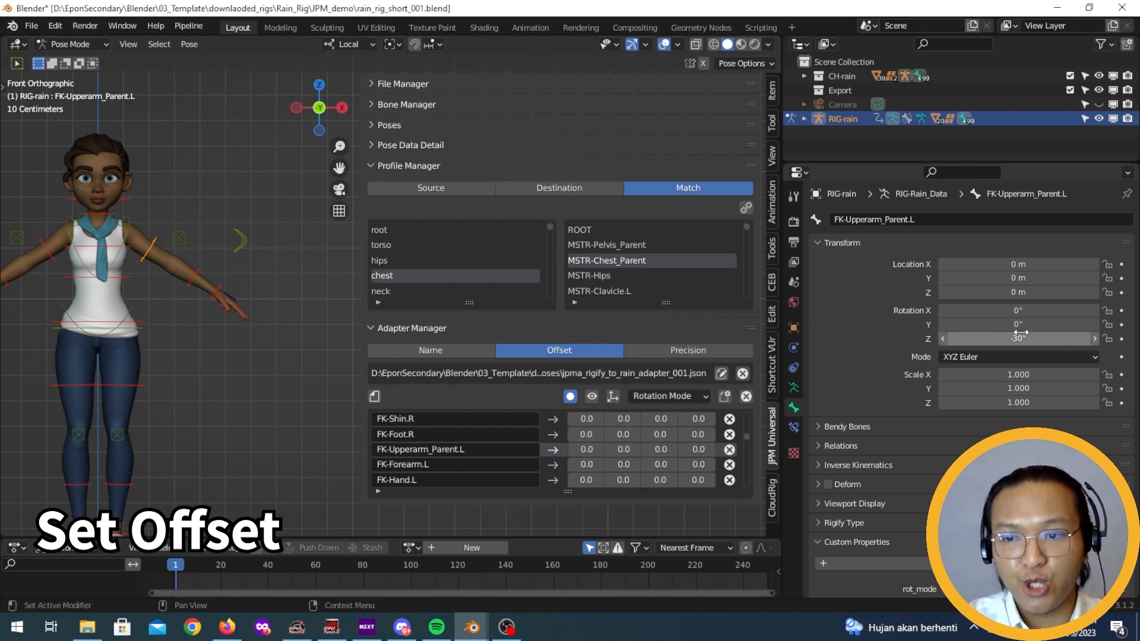
# Try a manual Z rotation offset of -30 for FK-Upperarm_Parent.L and reset it to 0.
pyautogui.click(699, 449)
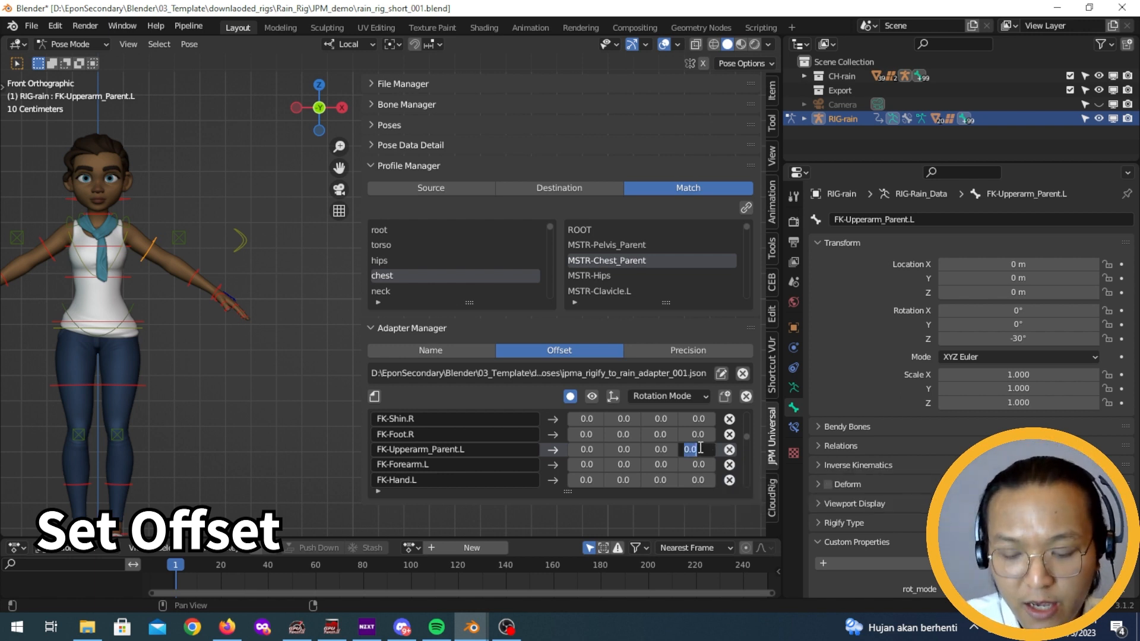
pyautogui.write('-30')
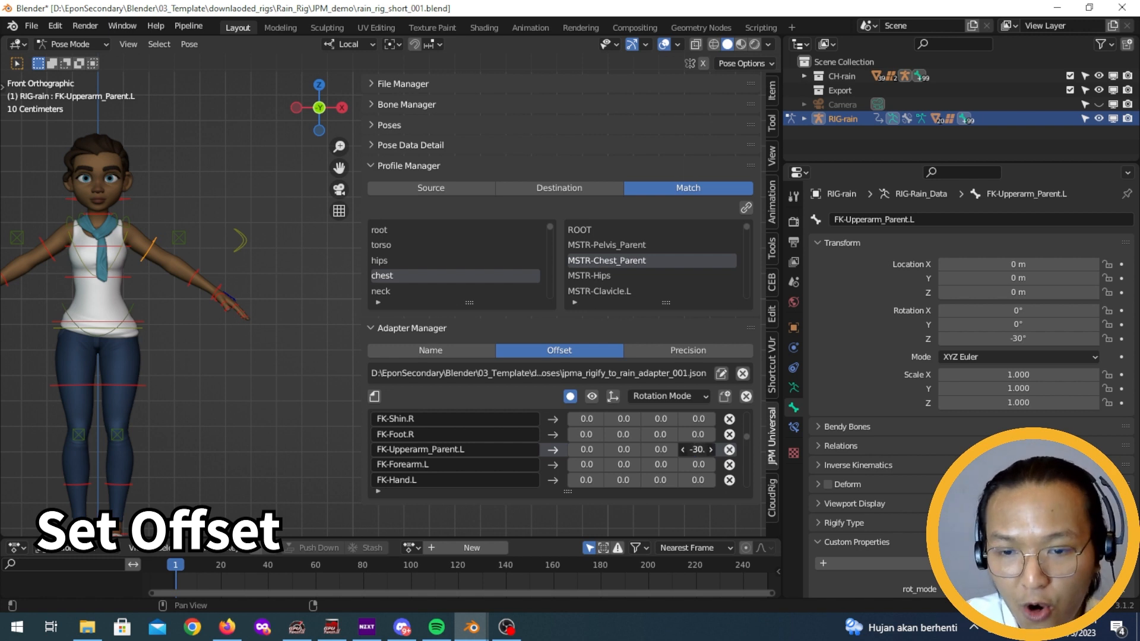
pyautogui.click(700, 449)
pyautogui.write('0')
pyautogui.press('Return')
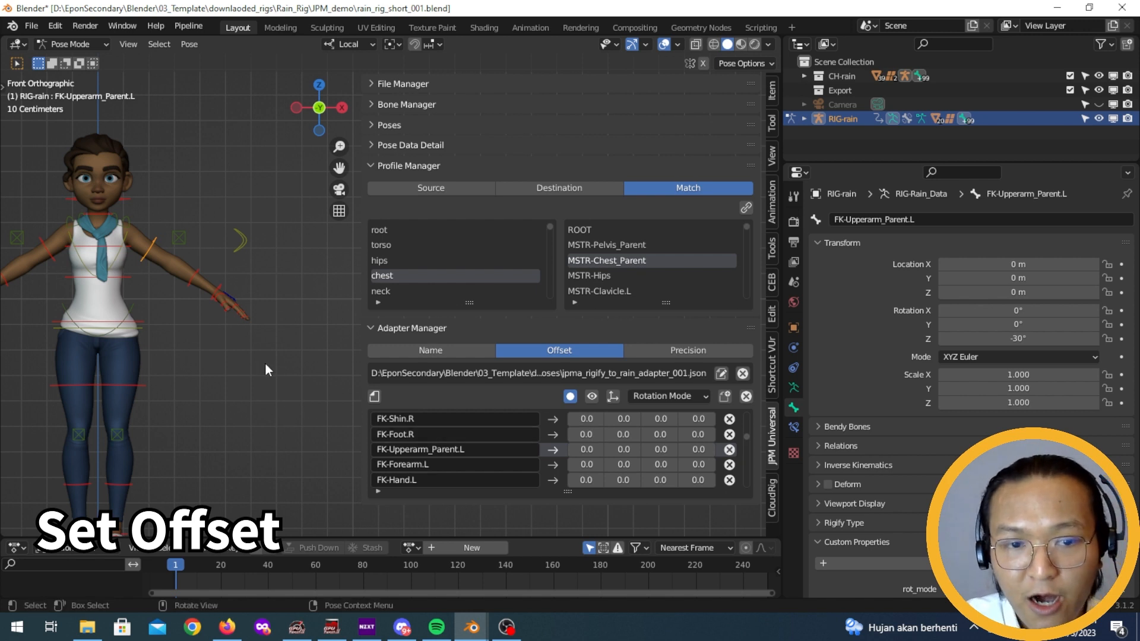
# Copy the posed FK-Upperarm_Parent.L bone's rotation into its own adapter entry as a Z offset of -30.
pyautogui.keyDown('shift'); pyautogui.moveTo(238, 371); pyautogui.dragTo(280, 398, button='middle'); pyautogui.keyUp('shift')
pyautogui.scroll(4, 302, 355)
pyautogui.click(202, 227)
pyautogui.click(187, 281)
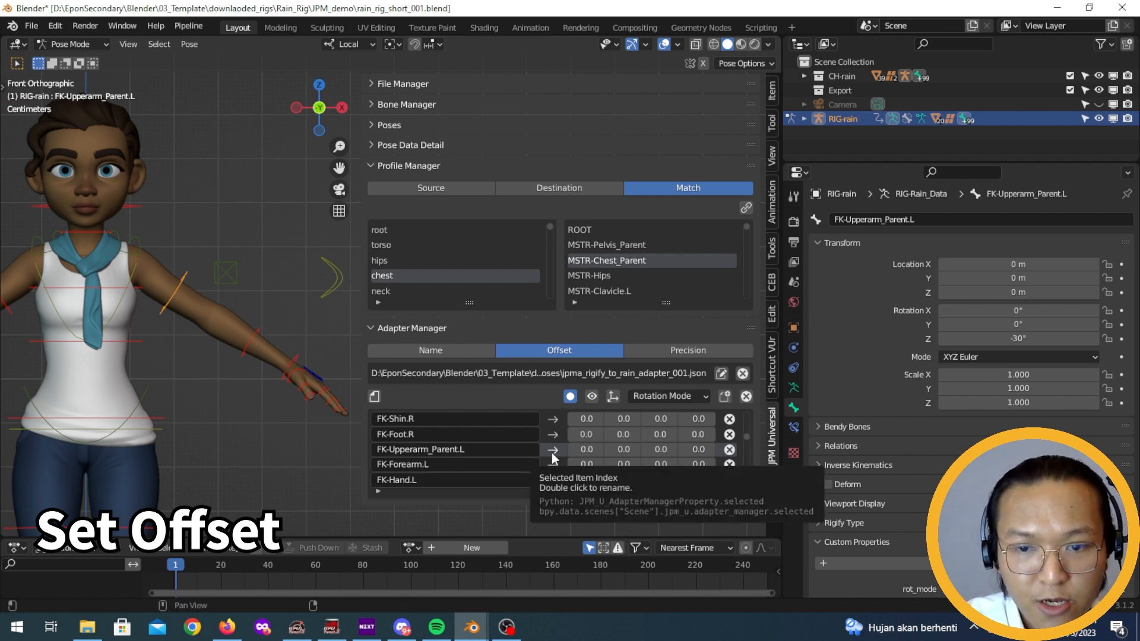
pyautogui.click(613, 397)
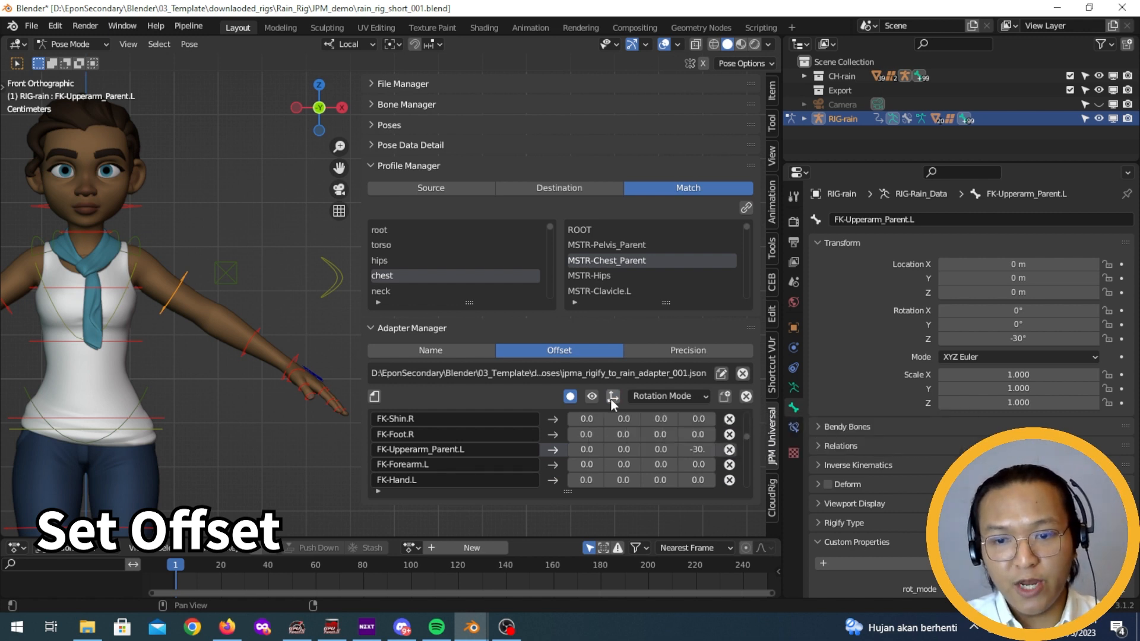
pyautogui.moveTo(360, 382); pyautogui.dragTo(291, 382)
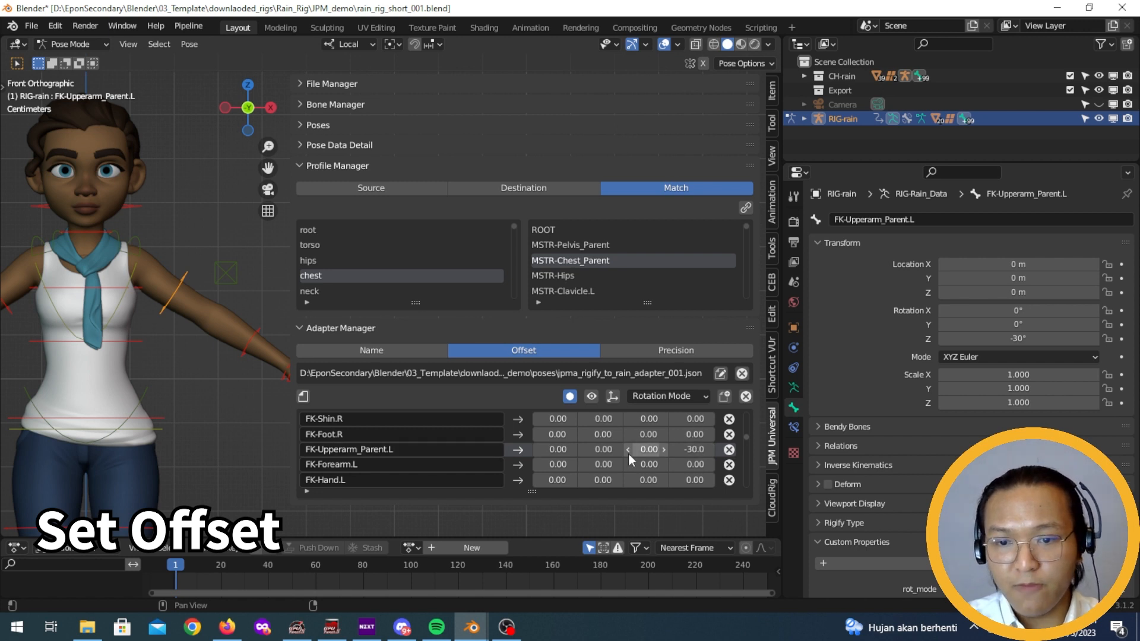
pyautogui.moveTo(291, 261); pyautogui.dragTo(362, 260)
# Copy the posed FK-Upperarm_Parent.R bone's rotation into its own adapter entry as a Z offset of 30.
pyautogui.scroll(-4, 241, 323)
pyautogui.keyDown('shift'); pyautogui.moveTo(208, 333); pyautogui.dragTo(291, 323, button='middle'); pyautogui.keyUp('shift')
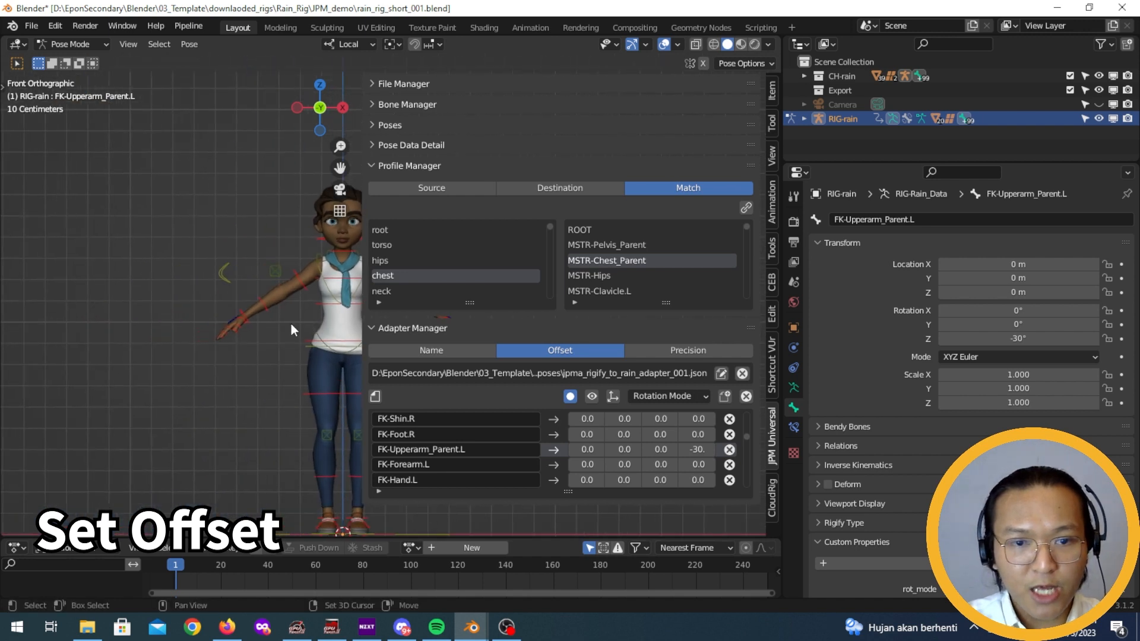
pyautogui.scroll(3, 264, 294)
pyautogui.click(242, 286)
pyautogui.scroll(-3, 557, 439)
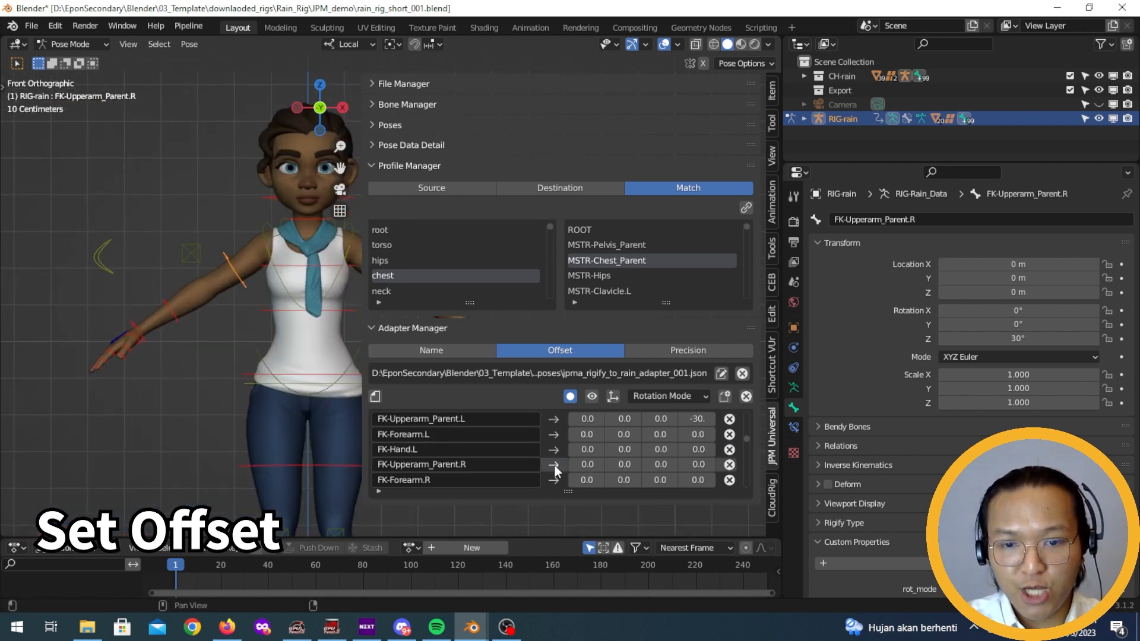
pyautogui.click(613, 396)
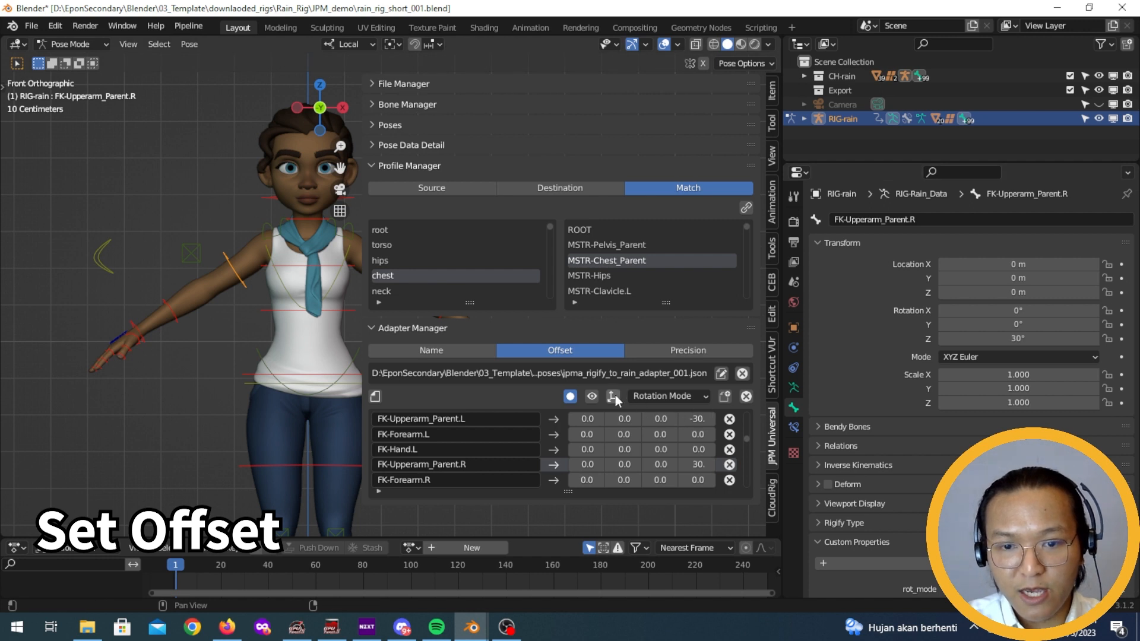
# Select the left hand's IK parent control and locate the IK-Hand_Parent.L entry in the adapter offset list.
pyautogui.scroll(-2, 266, 354)
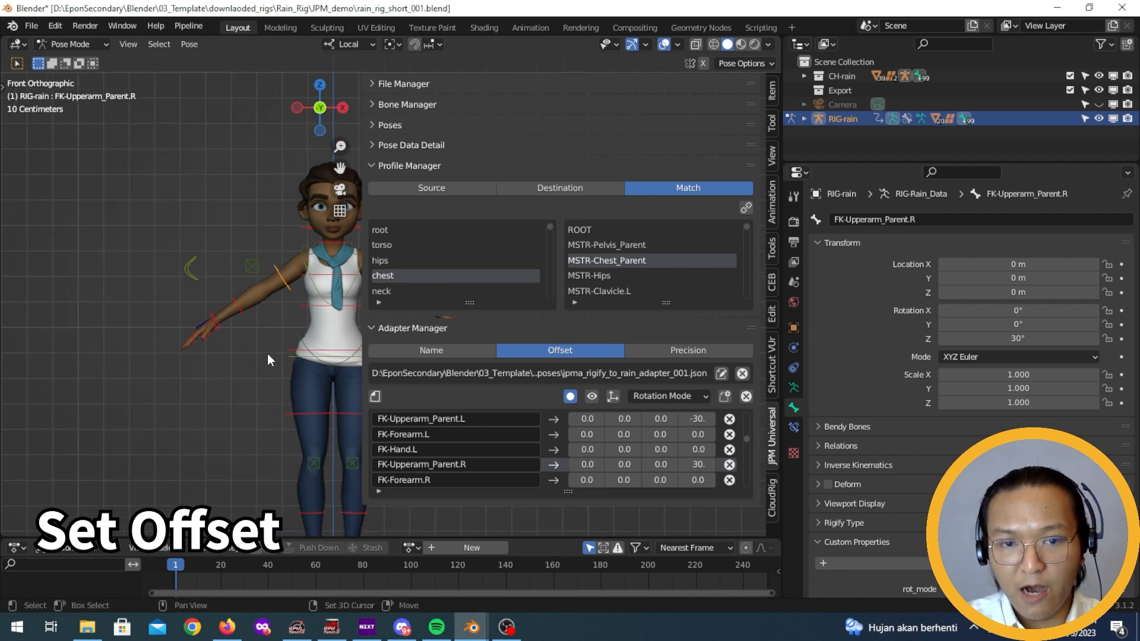
pyautogui.keyDown('shift'); pyautogui.moveTo(266, 355); pyautogui.dragTo(169, 312, button='middle'); pyautogui.keyUp('shift')
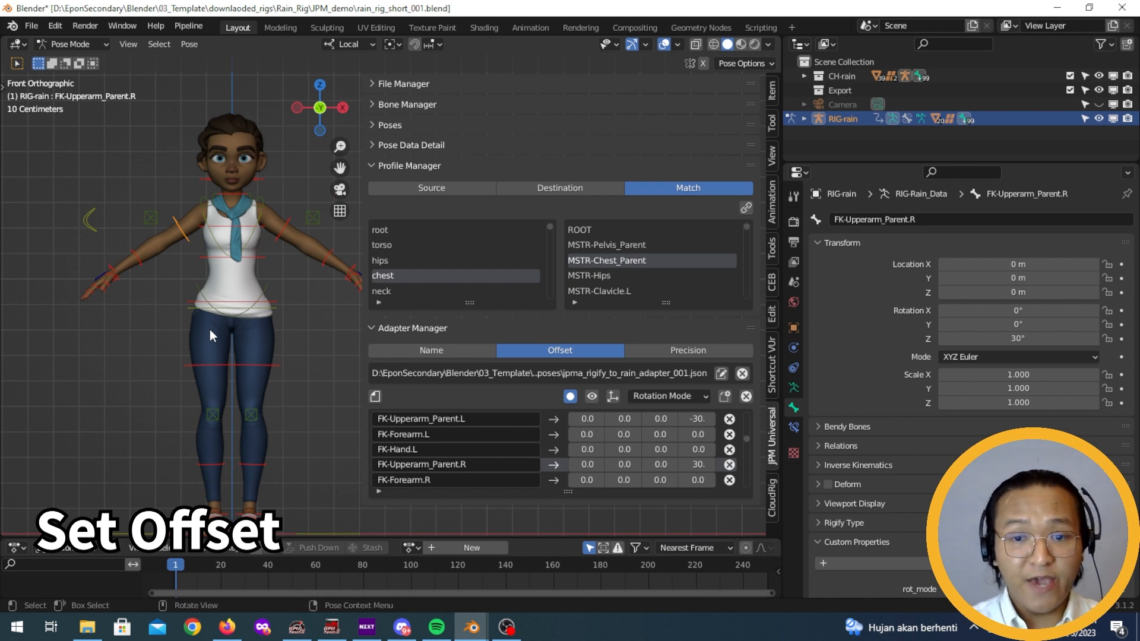
pyautogui.keyDown('shift'); pyautogui.moveTo(223, 323); pyautogui.dragTo(158, 333, button='middle'); pyautogui.keyUp('shift')
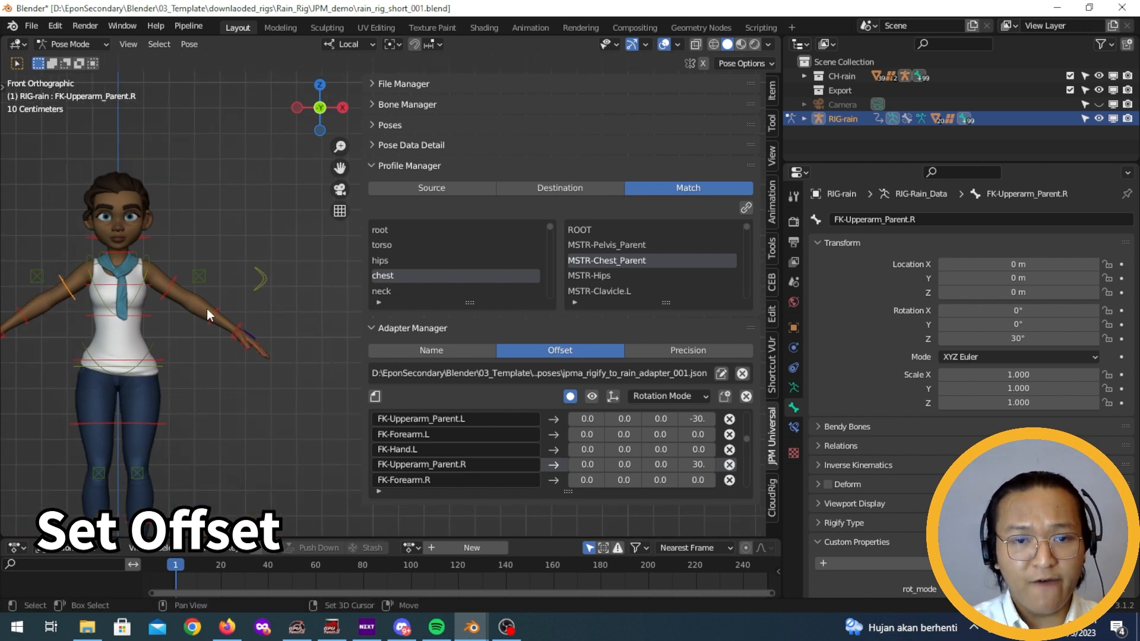
pyautogui.click(260, 286)
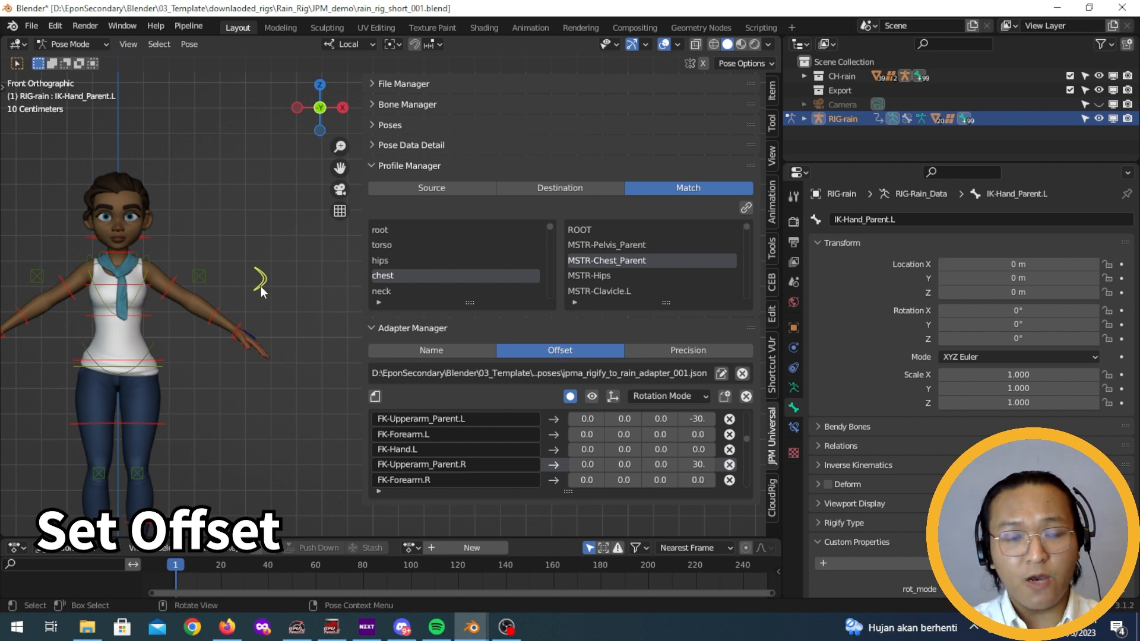
pyautogui.scroll(-8, 546, 460)
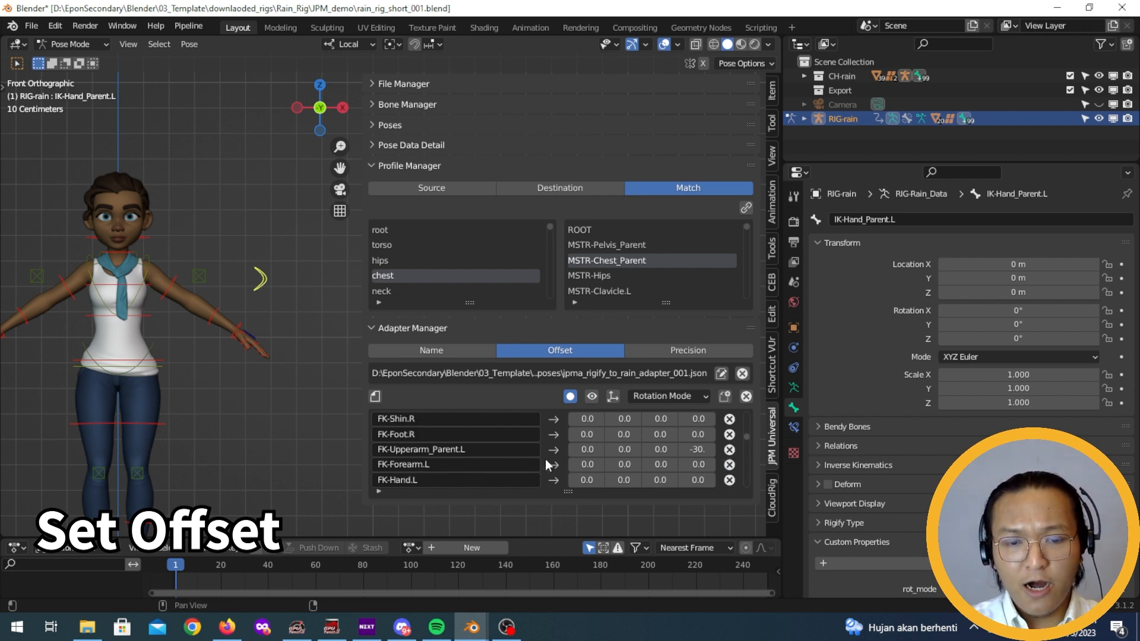
pyautogui.scroll(5, 546, 459)
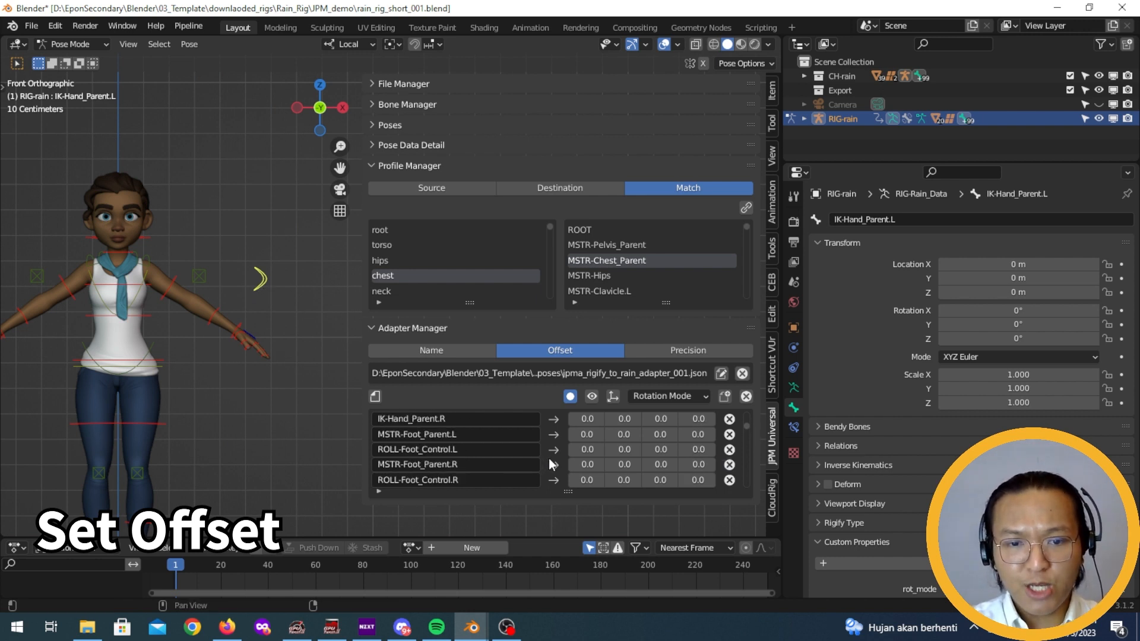
pyautogui.scroll(1, 549, 458)
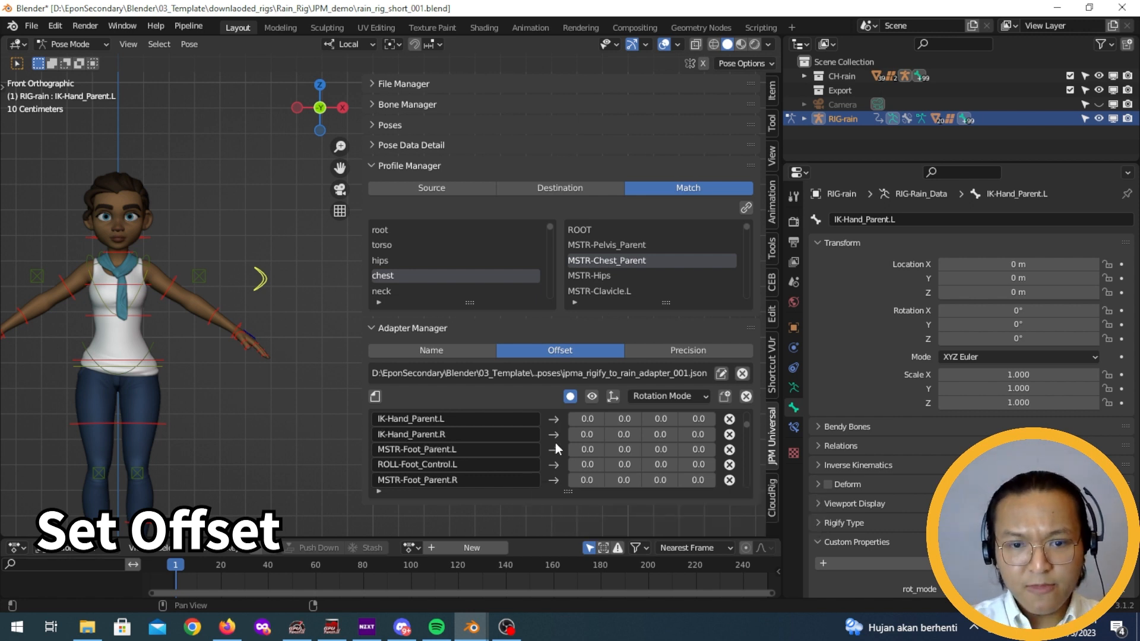
# Copy the FK-Upperarm_Parent.L bone's rotation into the IK-Hand_Parent.L adapter entry as a Z offset of -30.
pyautogui.click(167, 286)
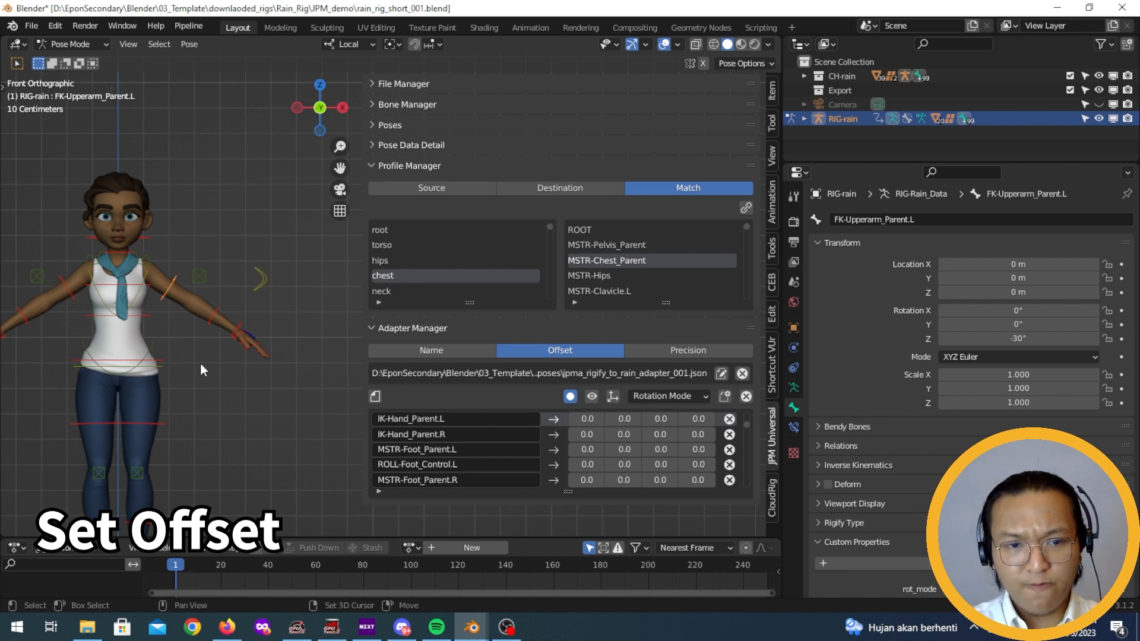
pyautogui.scroll(2, 200, 363)
pyautogui.keyDown('shift'); pyautogui.moveTo(150, 229); pyautogui.dragTo(173, 227, button='middle'); pyautogui.keyUp('shift')
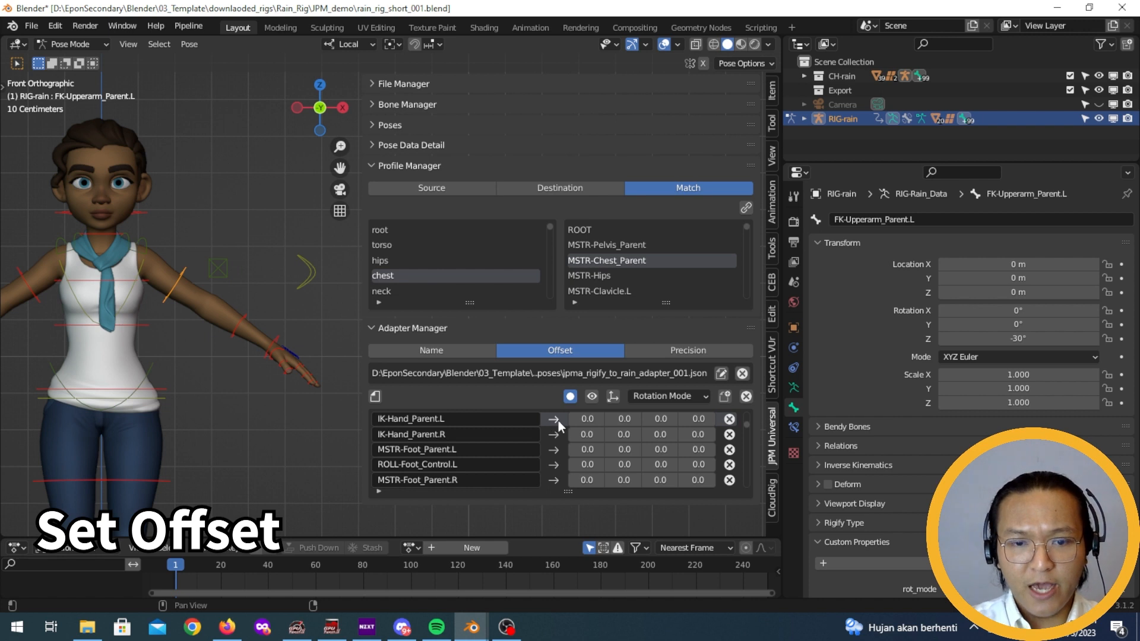
pyautogui.scroll(1, 558, 420)
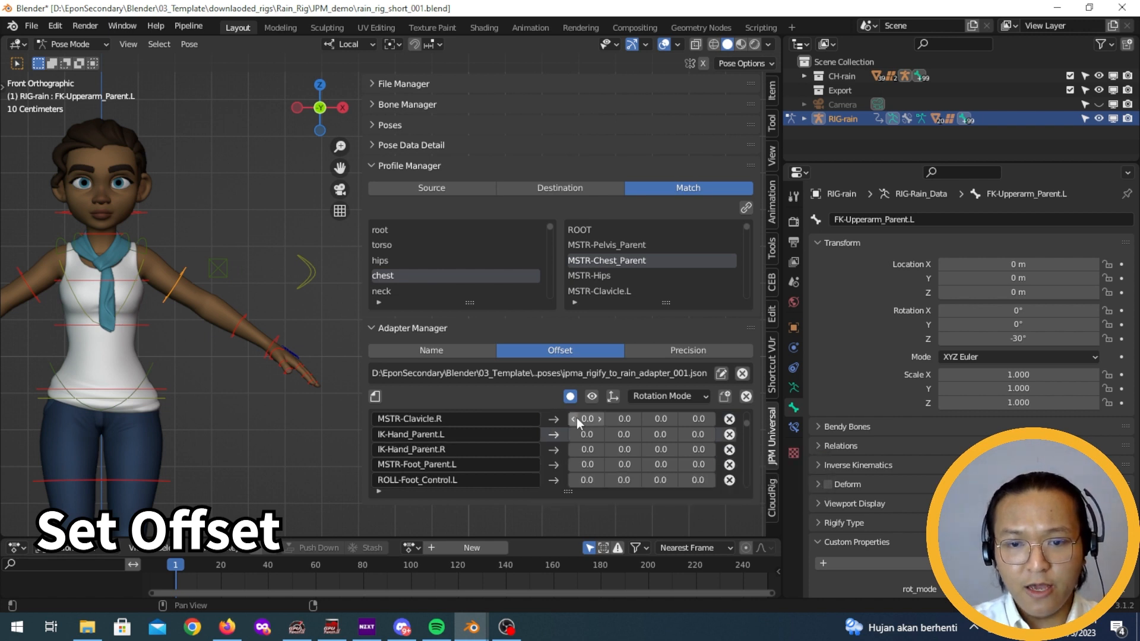
pyautogui.click(615, 395)
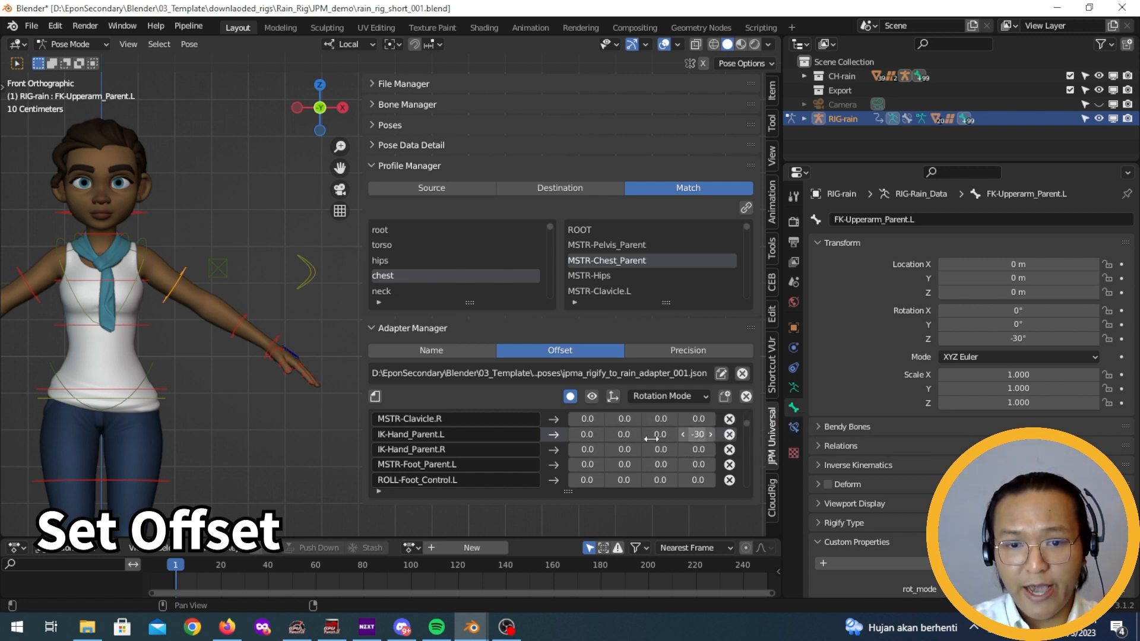
# Copy the FK-Upperarm_Parent.R bone's rotation into the IK-Hand_Parent.R adapter entry as a Z offset of 30.
pyautogui.scroll(-1, 118, 314)
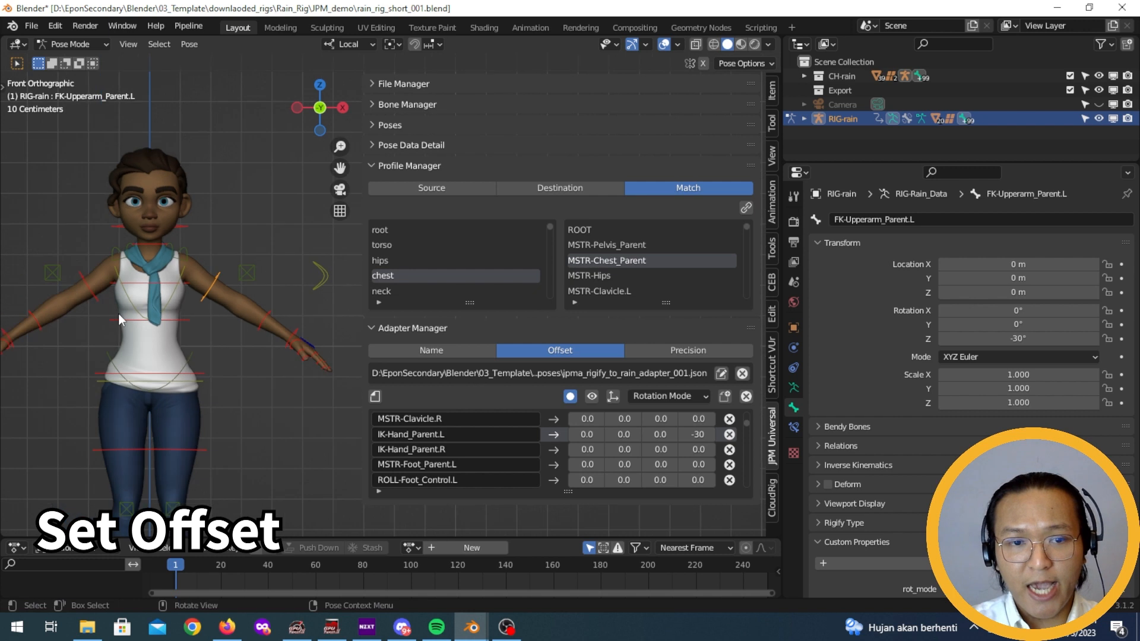
pyautogui.keyDown('shift'); pyautogui.moveTo(118, 313); pyautogui.dragTo(270, 313, button='middle'); pyautogui.keyUp('shift')
pyautogui.click(238, 290)
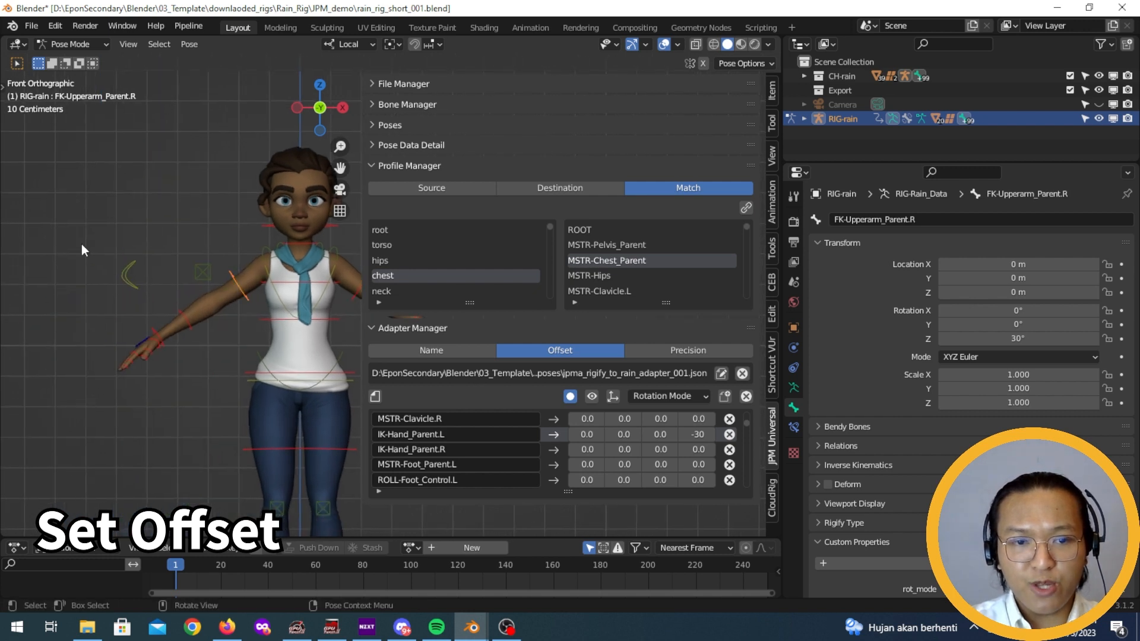
pyautogui.click(560, 450)
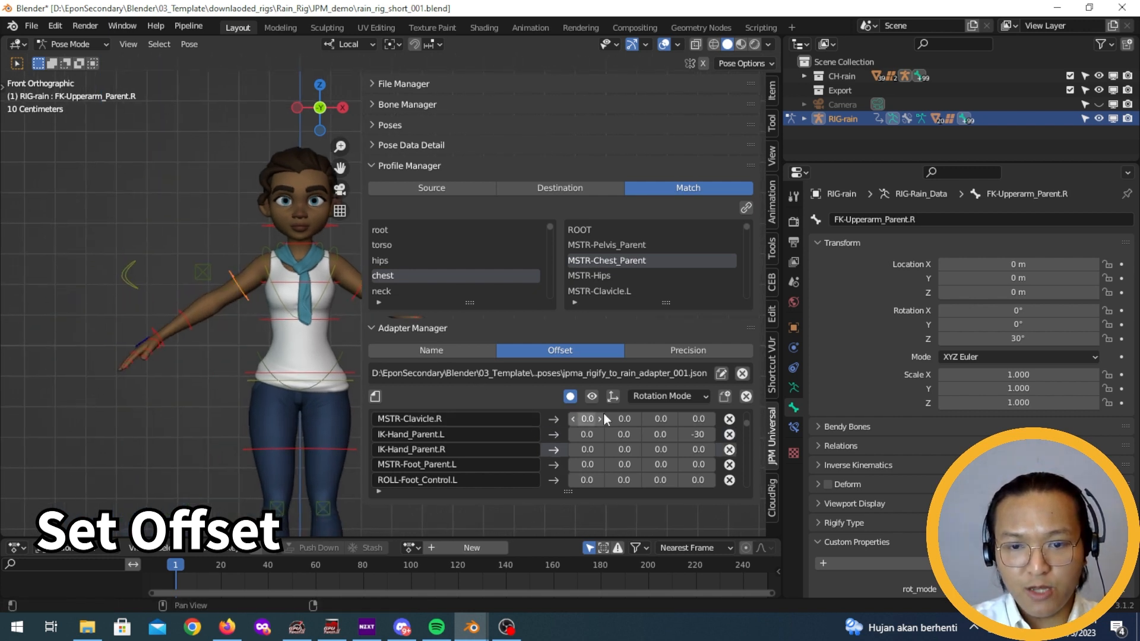
pyautogui.click(616, 397)
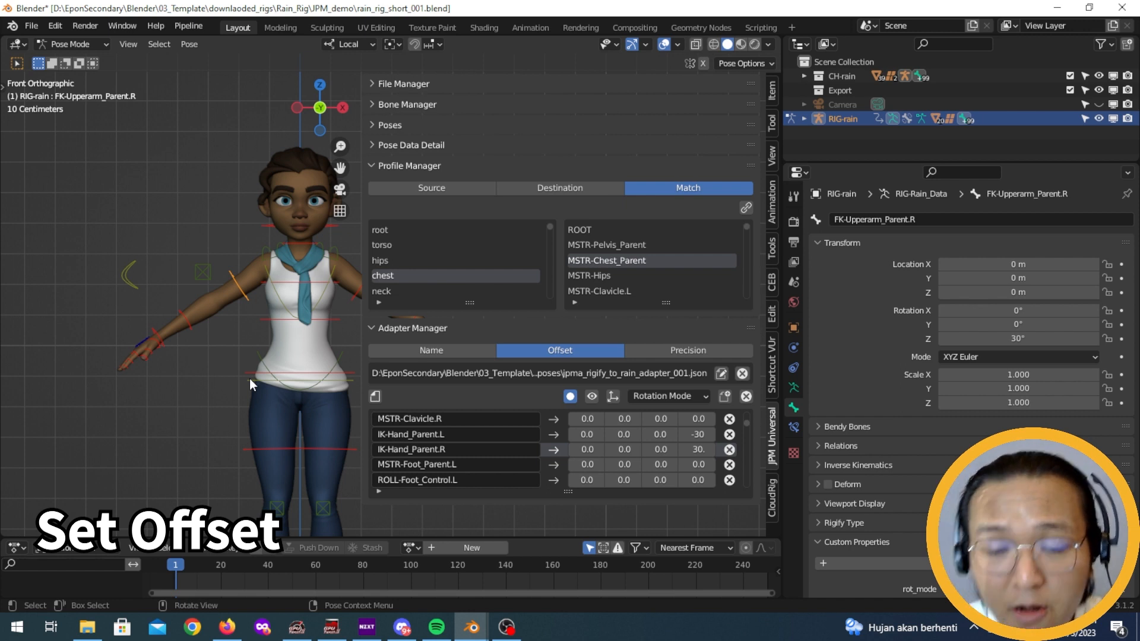
# Hide the adapter settings and select Rain's right forearm pole control, IK-Pole-Forearm.R.
pyautogui.press('n')
pyautogui.moveTo(143, 366); pyautogui.dragTo(337, 313, button='middle')
pyautogui.click(337, 312)
pyautogui.moveTo(423, 392); pyautogui.dragTo(370, 330, button='middle')
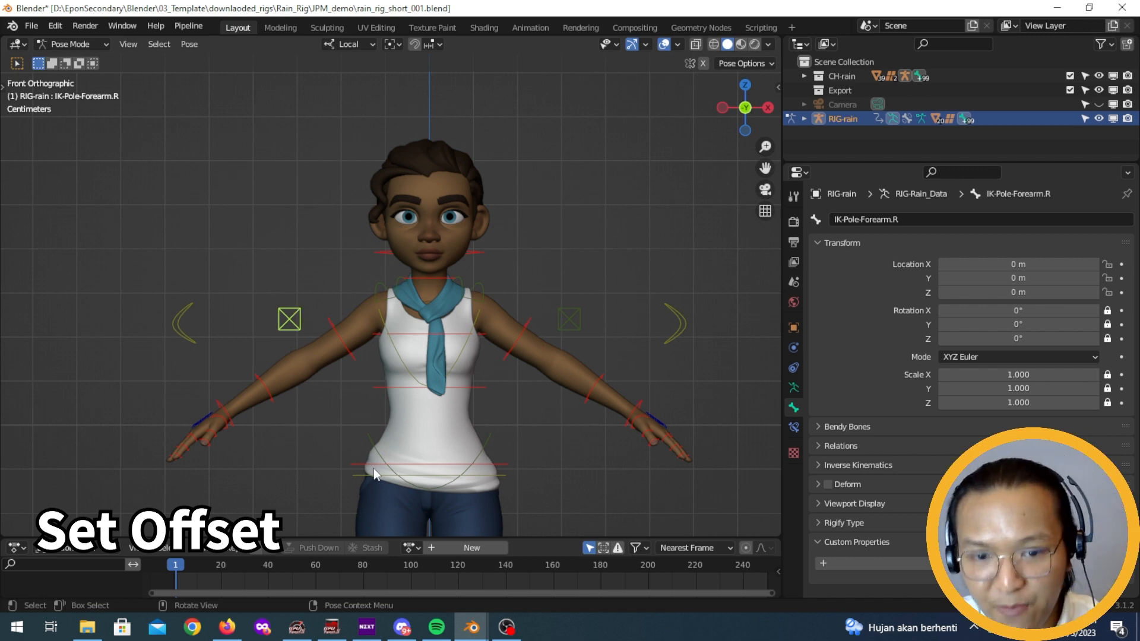
# Switch to the athena Blender file and examine where upper_arm_ik_target.R sits at the right elbow in front view.
pyautogui.moveTo(472, 627)
pyautogui.click(418, 563)
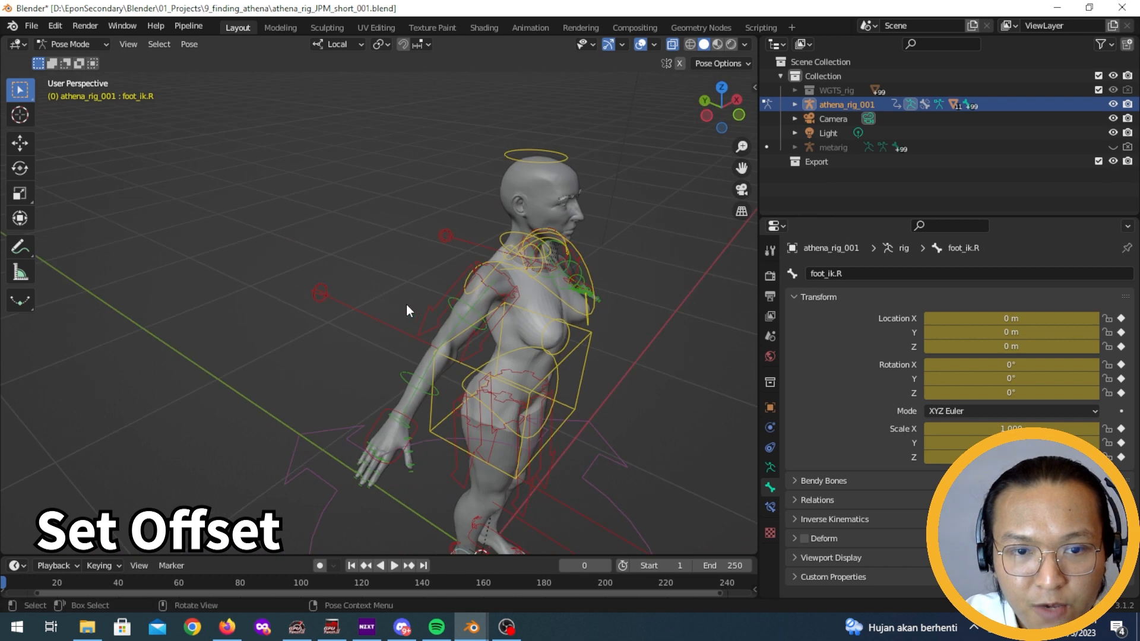
pyautogui.click(319, 291)
pyautogui.moveTo(319, 291); pyautogui.dragTo(403, 277, button='middle')
pyautogui.press('KP_1')
pyautogui.scroll(6, 387, 281)
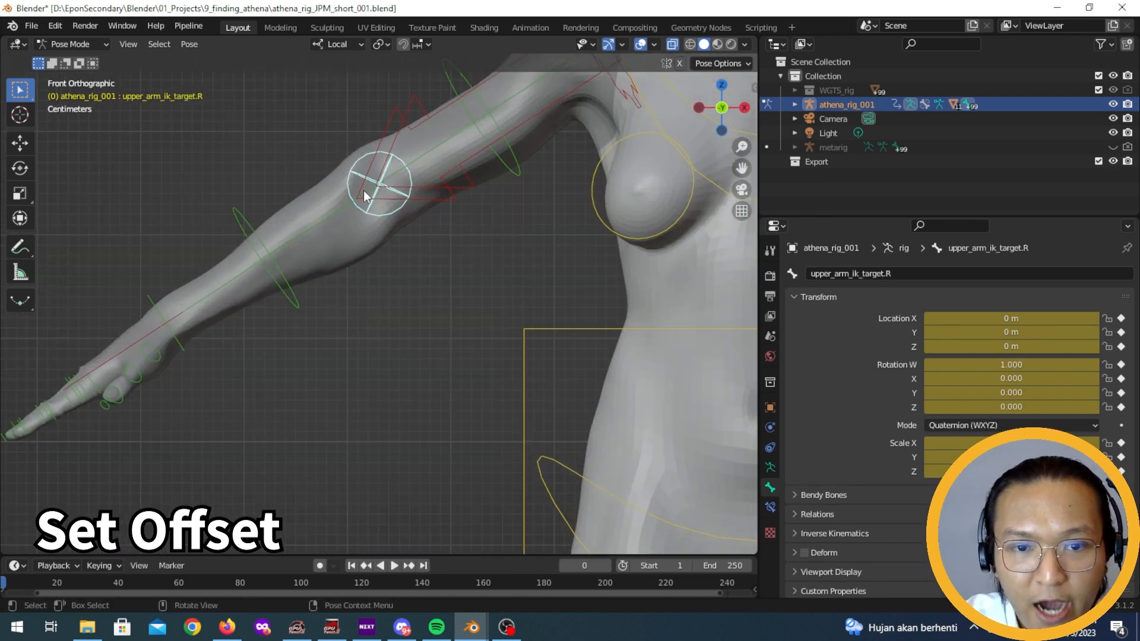
# Switch back to the Rain file and move IK-Pole-Forearm.R in front view onto the right elbow, at about X 0.102 m, Z 0.050 m.
pyautogui.moveTo(471, 627)
pyautogui.click(536, 583)
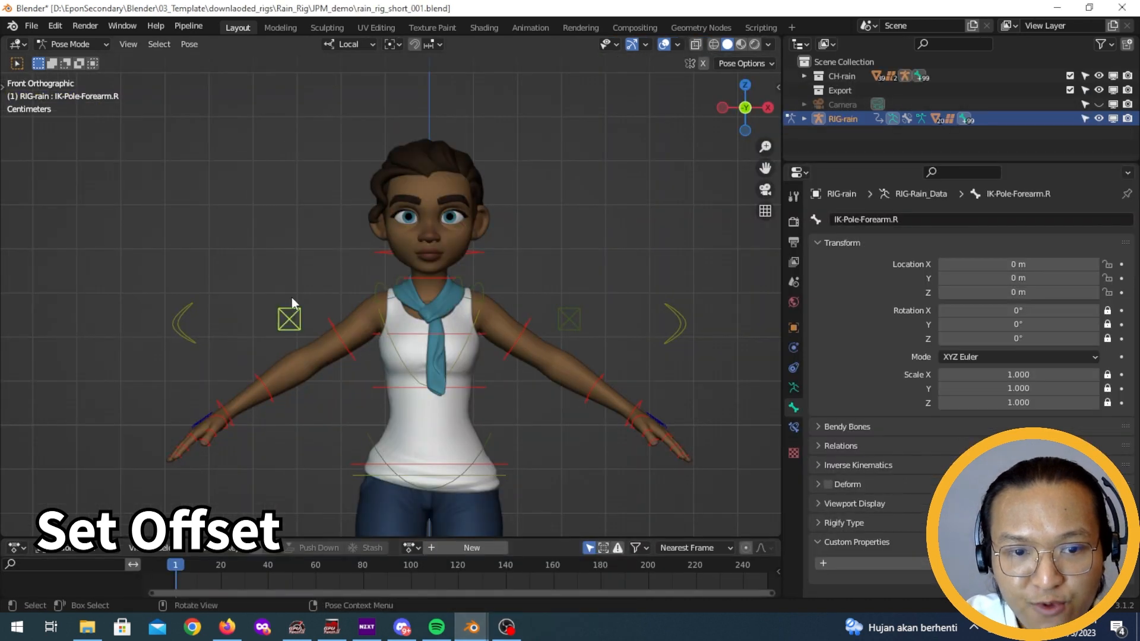
pyautogui.scroll(3, 243, 306)
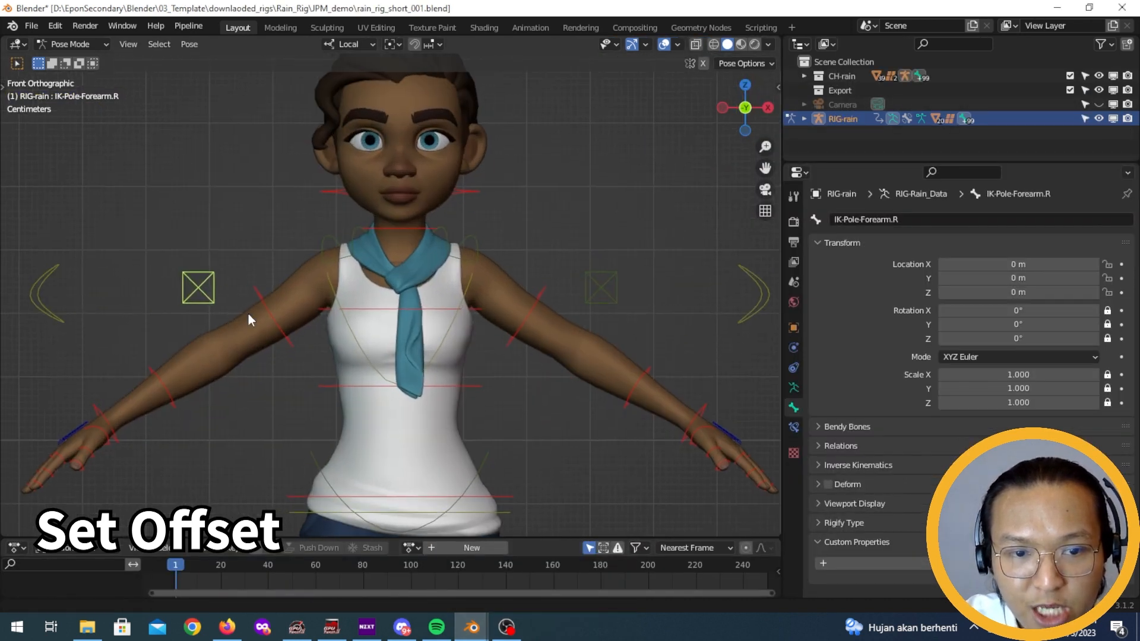
pyautogui.scroll(3, 268, 290)
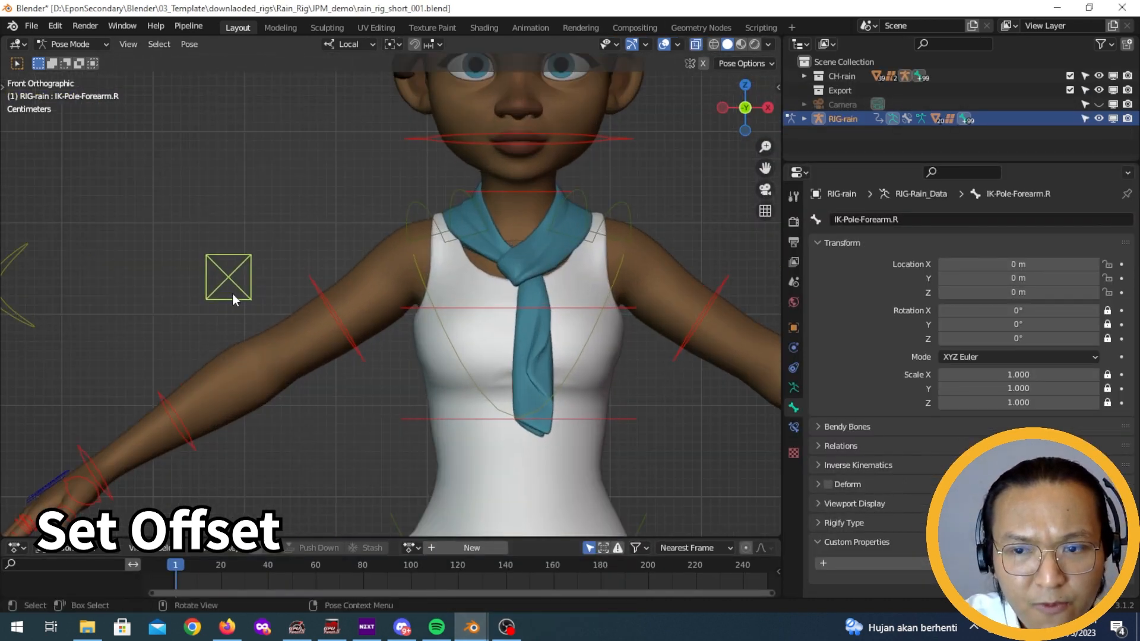
pyautogui.press('g')
pyautogui.click(279, 385)
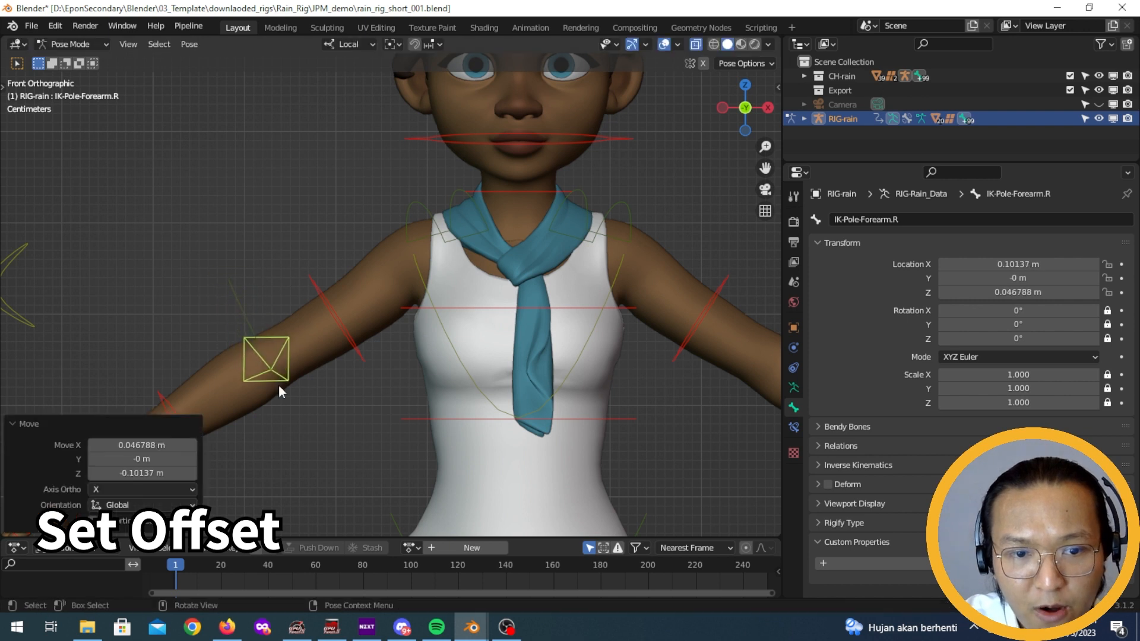
pyautogui.press('g')
pyautogui.click(282, 386)
# Compare with athena's elbow target, then move Rain's IK-Pole-Forearm.R about 0.151 m along its local Y, away from the back of the arm.
pyautogui.scroll(-2, 282, 386)
pyautogui.moveTo(283, 386); pyautogui.dragTo(418, 408, button='middle')
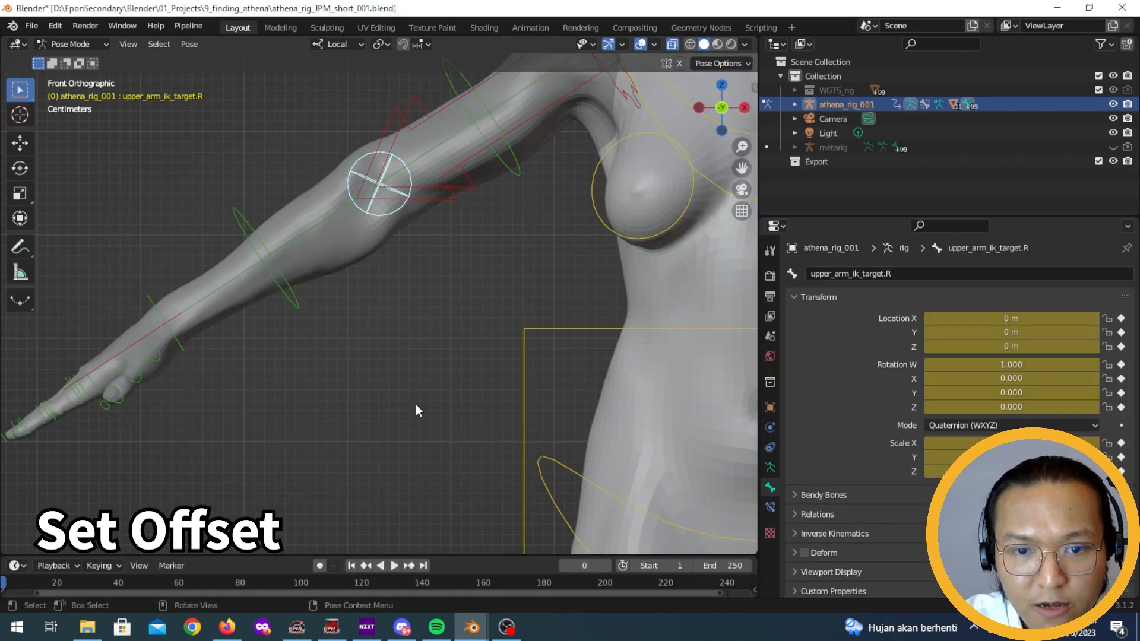
pyautogui.moveTo(417, 408)
pyautogui.mouseDown(button='middle')
pyautogui.moveTo(500, 419)
pyautogui.moveTo(451, 413)
pyautogui.moveTo(453, 434)
pyautogui.moveTo(432, 351)
pyautogui.moveTo(425, 403)
pyautogui.mouseUp(button='middle')
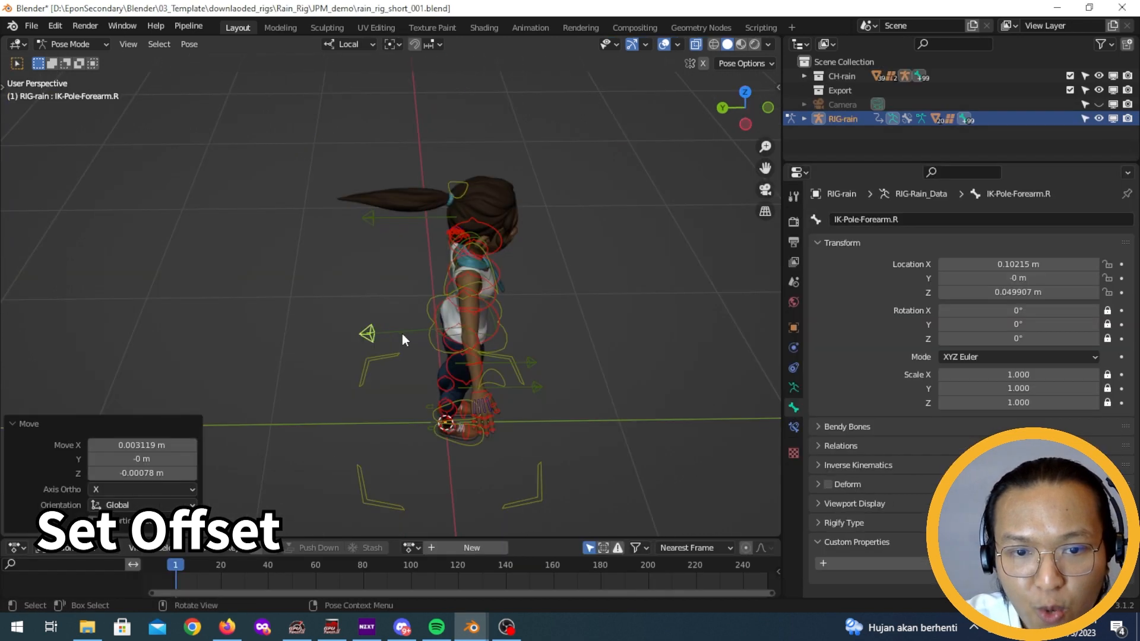
pyautogui.keyDown('alt'); pyautogui.moveTo(402, 333); pyautogui.dragTo(397, 419, button='middle'); pyautogui.keyUp('alt')
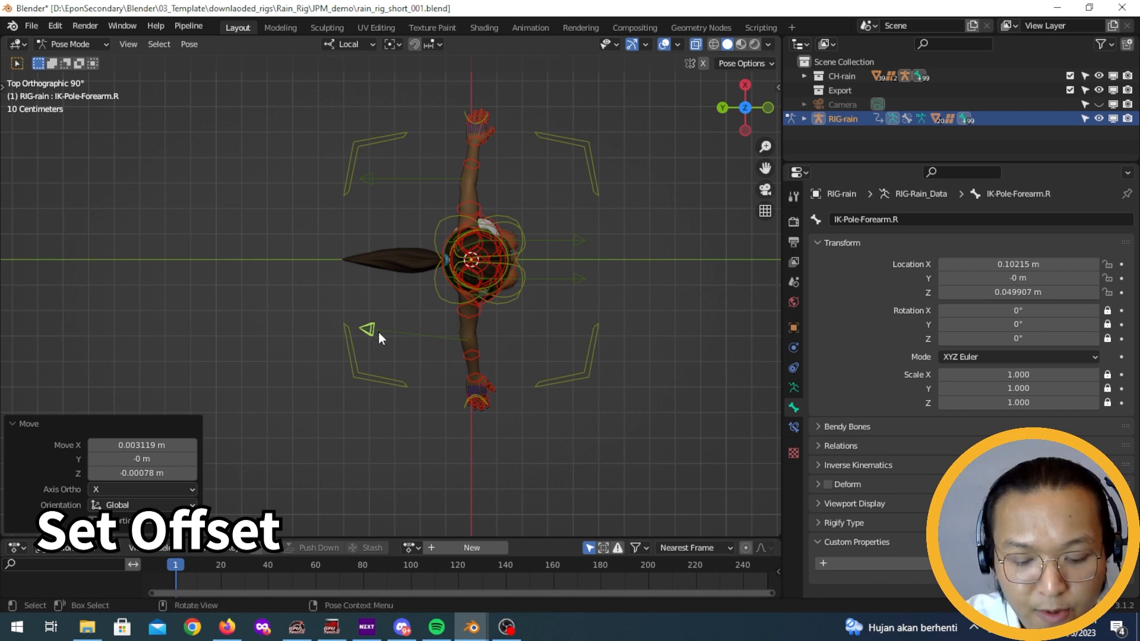
pyautogui.press('g')
pyautogui.press('y')
pyautogui.press('y')
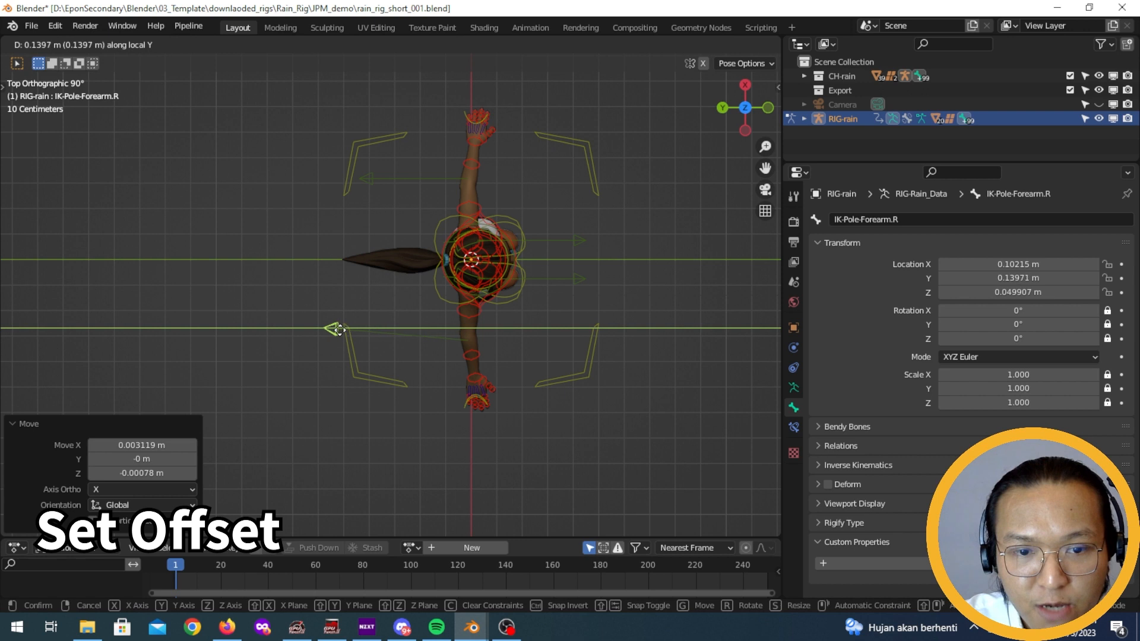
pyautogui.click(336, 329)
pyautogui.moveTo(390, 355); pyautogui.dragTo(427, 340, button='middle')
pyautogui.scroll(4, 320, 305)
pyautogui.scroll(-3, 352, 339)
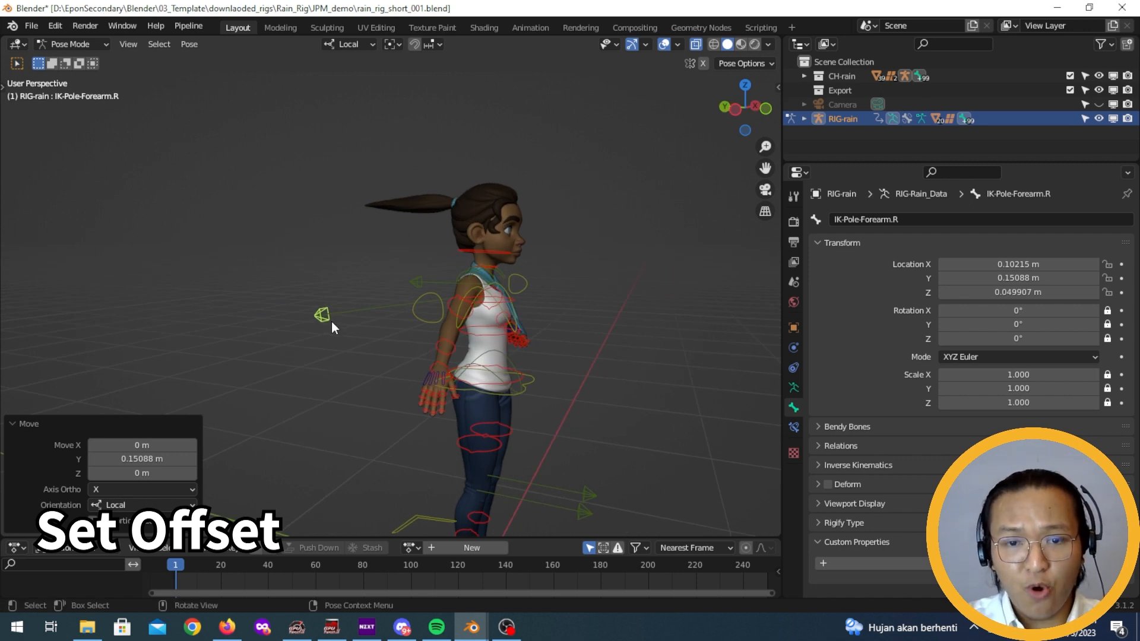
# Show the adapter offsets in Location Mode and locate the IK-Pole-Forearm entries in the list.
pyautogui.press('n')
pyautogui.moveTo(326, 327); pyautogui.dragTo(256, 316, button='middle')
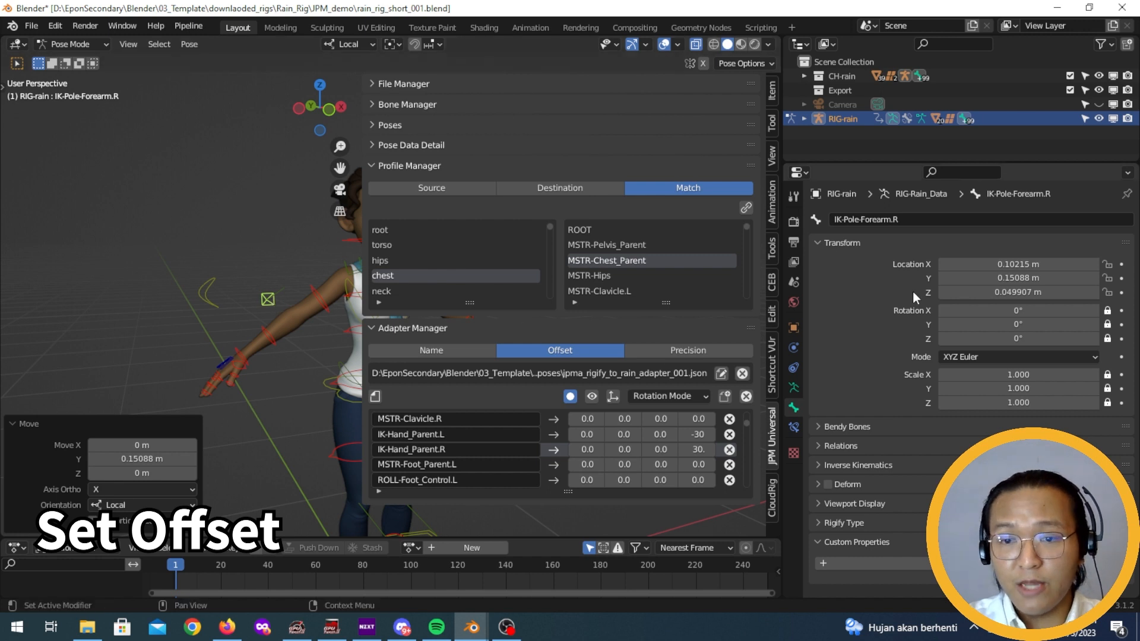
pyautogui.click(661, 396)
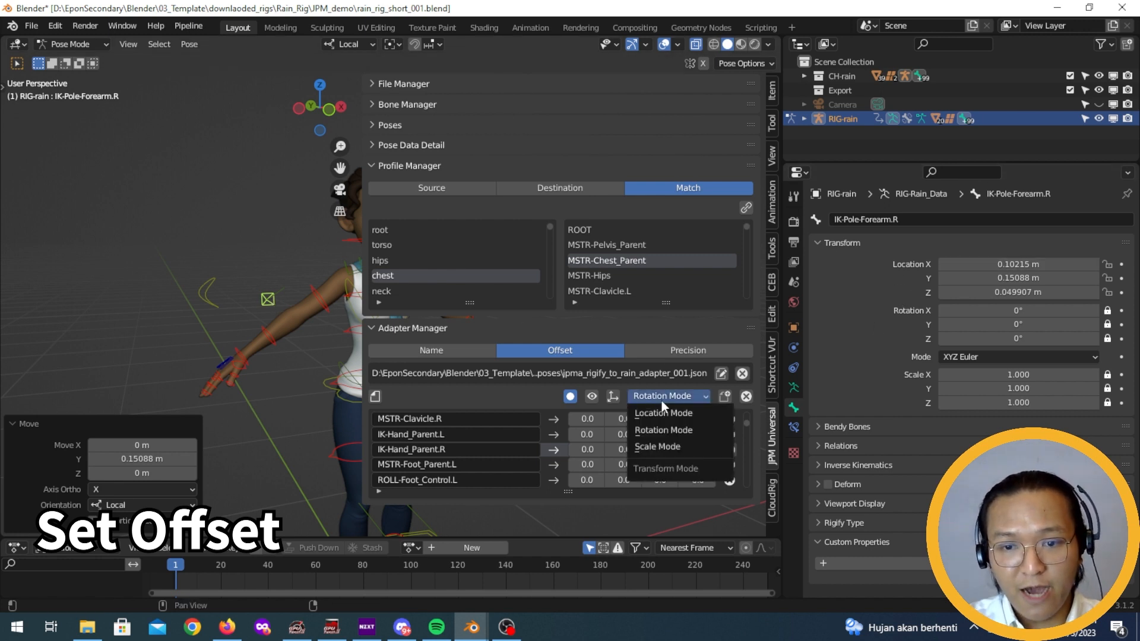
pyautogui.click(662, 411)
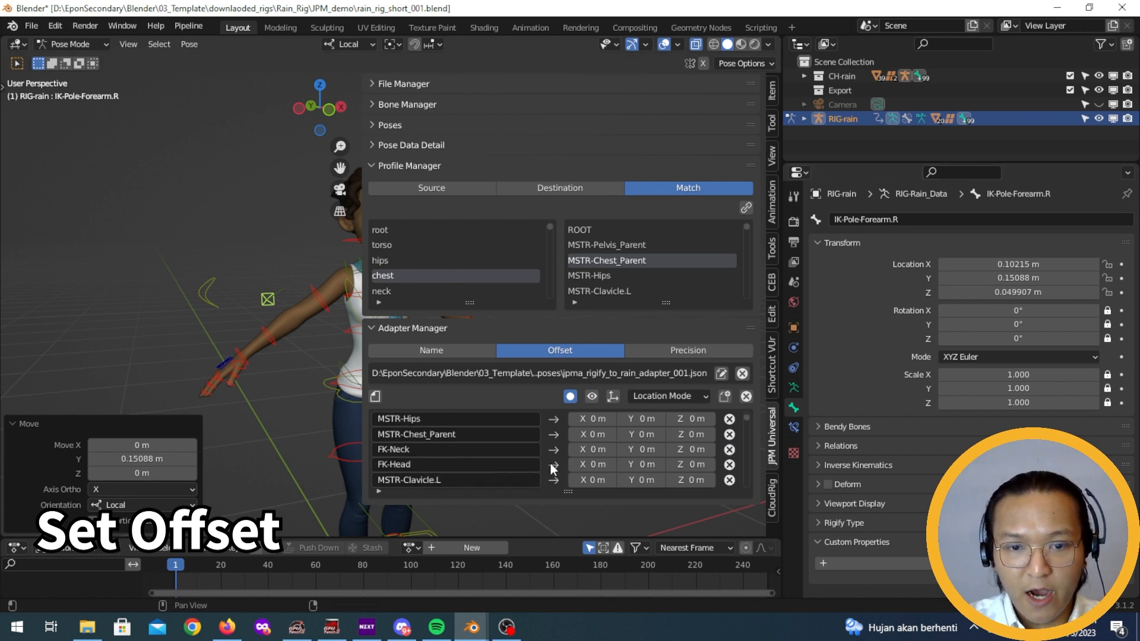
pyautogui.scroll(-2, 550, 462)
pyautogui.scroll(-15, 557, 443)
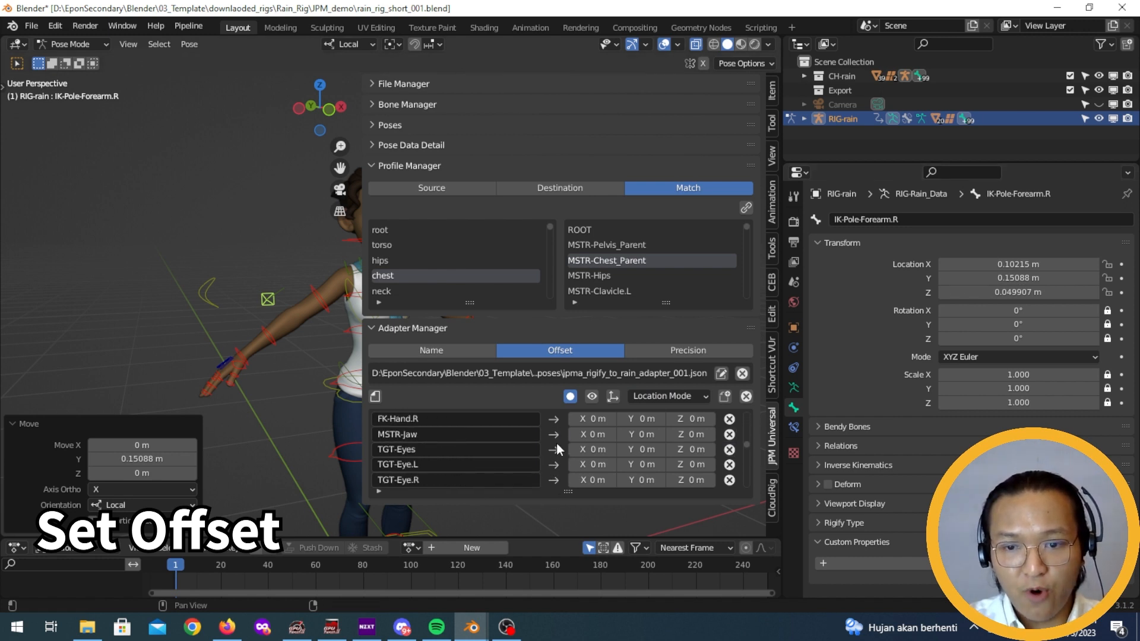
pyautogui.scroll(-12, 558, 443)
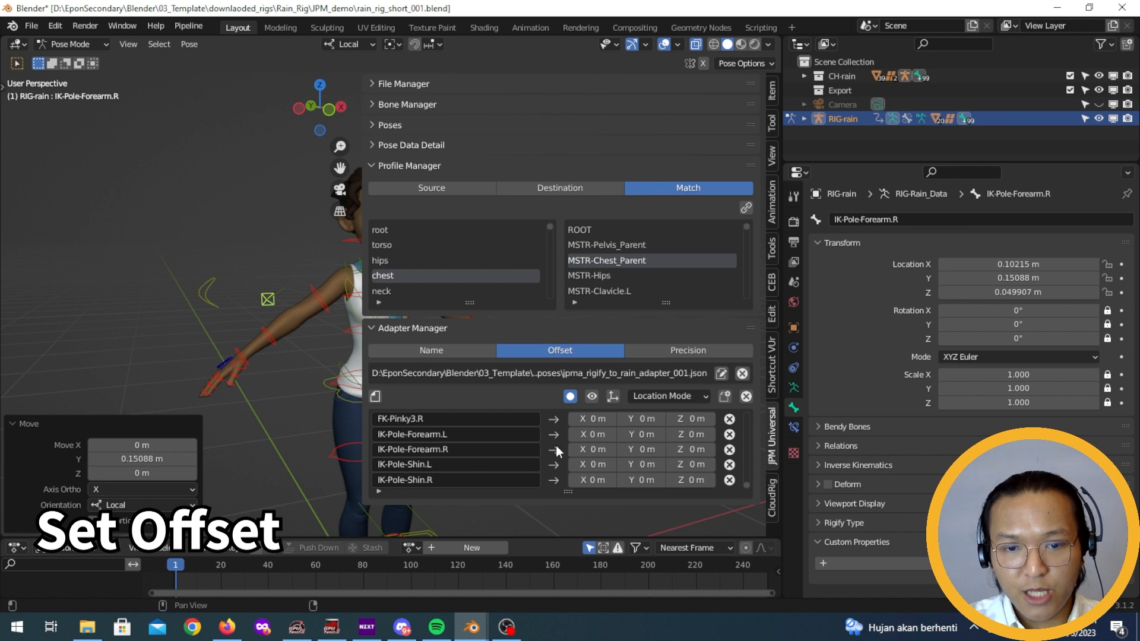
# Copy the IK-Pole-Forearm.R bone's location into its own adapter entry as offsets X 0.1, Y 0.15 and Z 0.05 m.
pyautogui.click(556, 433)
pyautogui.moveTo(244, 331); pyautogui.dragTo(217, 328, button='middle')
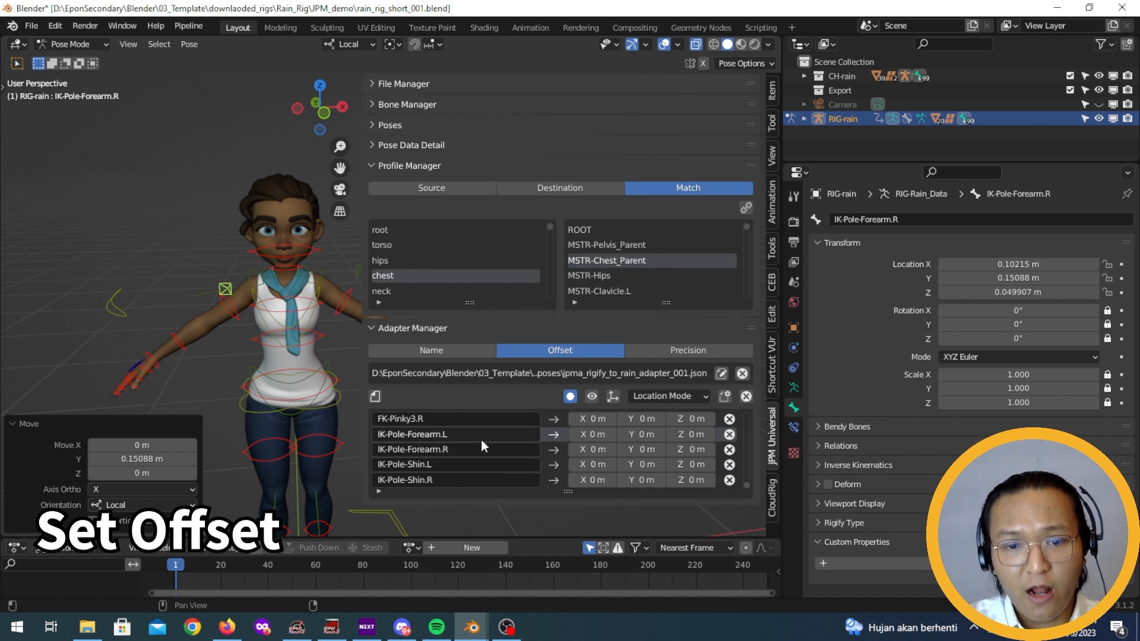
pyautogui.moveTo(253, 383); pyautogui.dragTo(332, 357, button='middle')
pyautogui.click(614, 396)
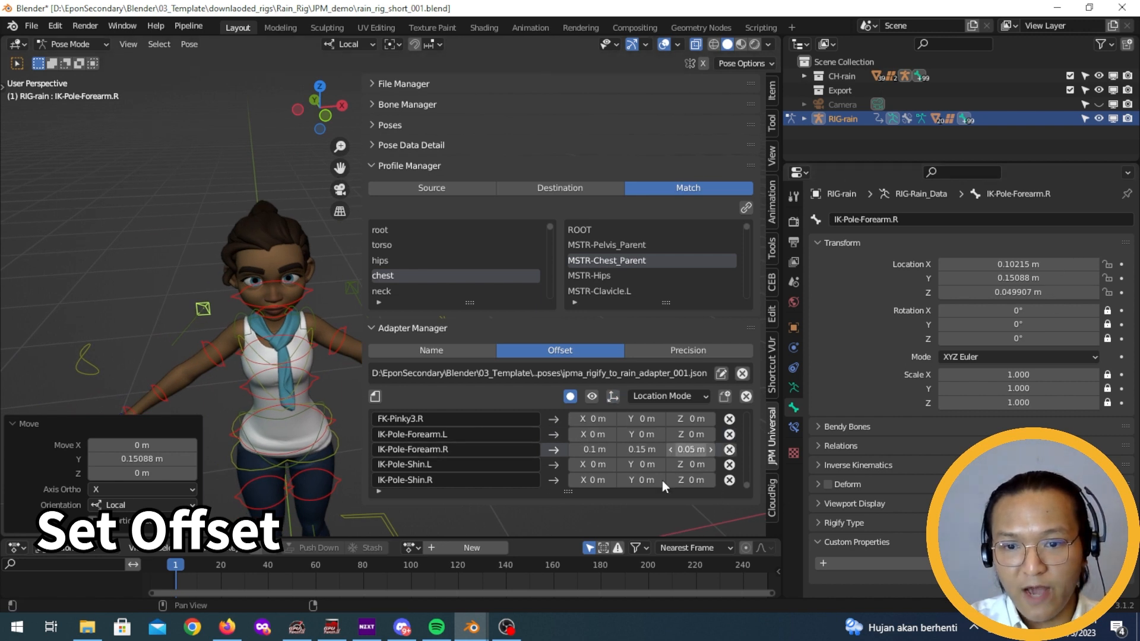
pyautogui.moveTo(207, 350); pyautogui.dragTo(226, 319, button='middle')
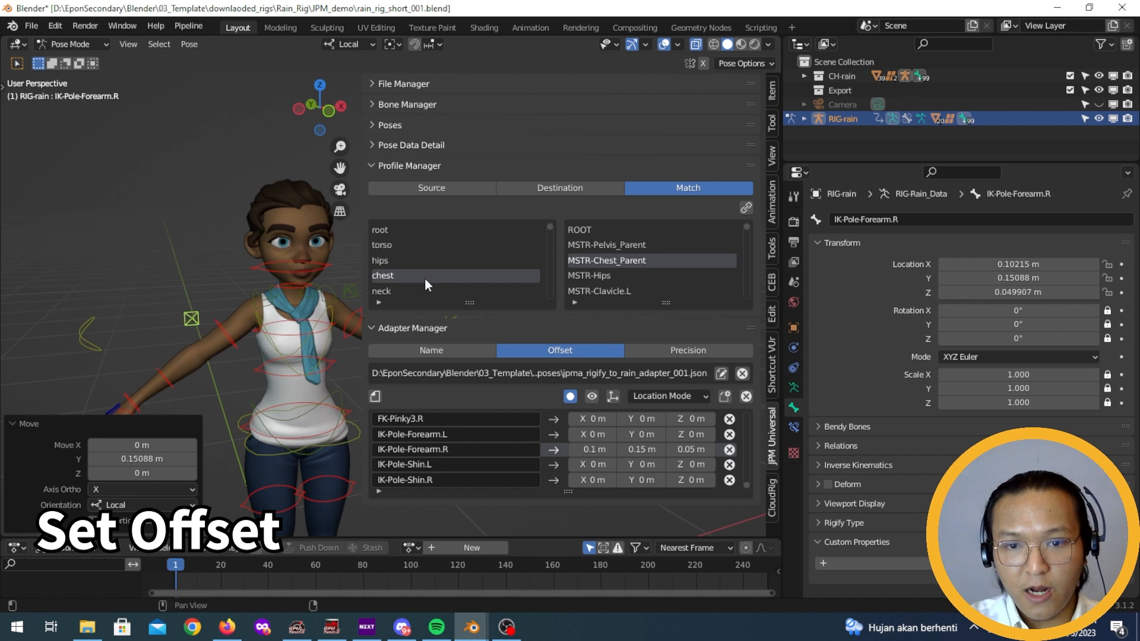
# Copy the right forearm pole's pose and paste it flipped on the X axis onto IK-Pole-Forearm.L.
pyautogui.press('n')
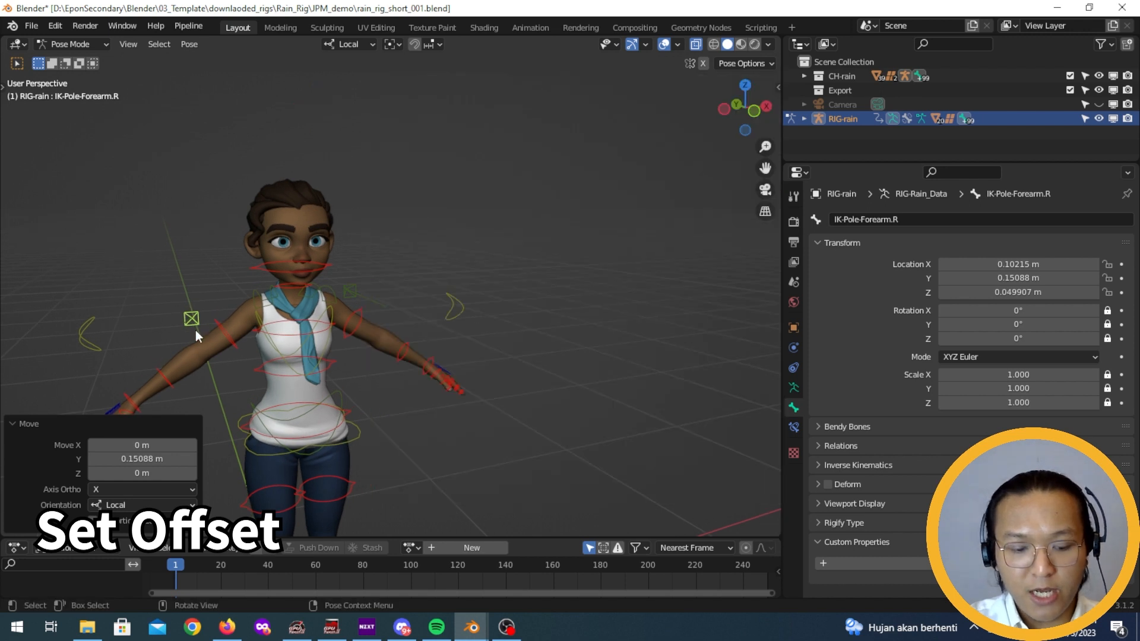
pyautogui.hotkey('ctrl', 'c')
pyautogui.moveTo(354, 308)
pyautogui.mouseDown(button='middle')
pyautogui.moveTo(341, 298)
pyautogui.moveTo(443, 309)
pyautogui.mouseUp(button='middle')
pyautogui.click(355, 285)
pyautogui.hotkey('ctrl', 'v')
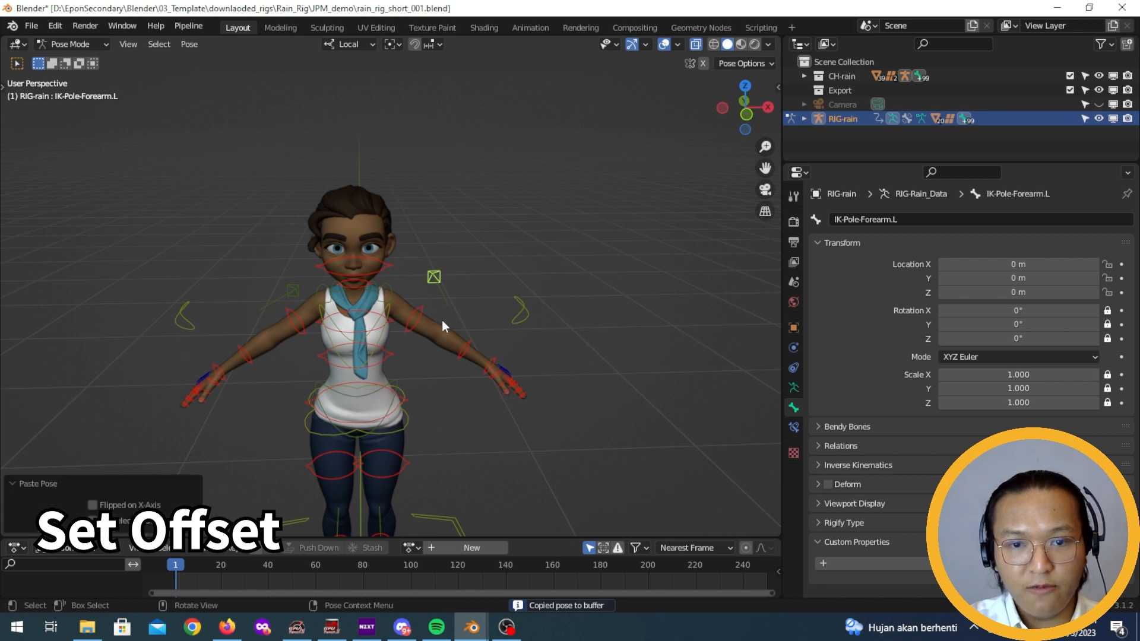
pyautogui.moveTo(442, 325); pyautogui.dragTo(487, 353, button='middle')
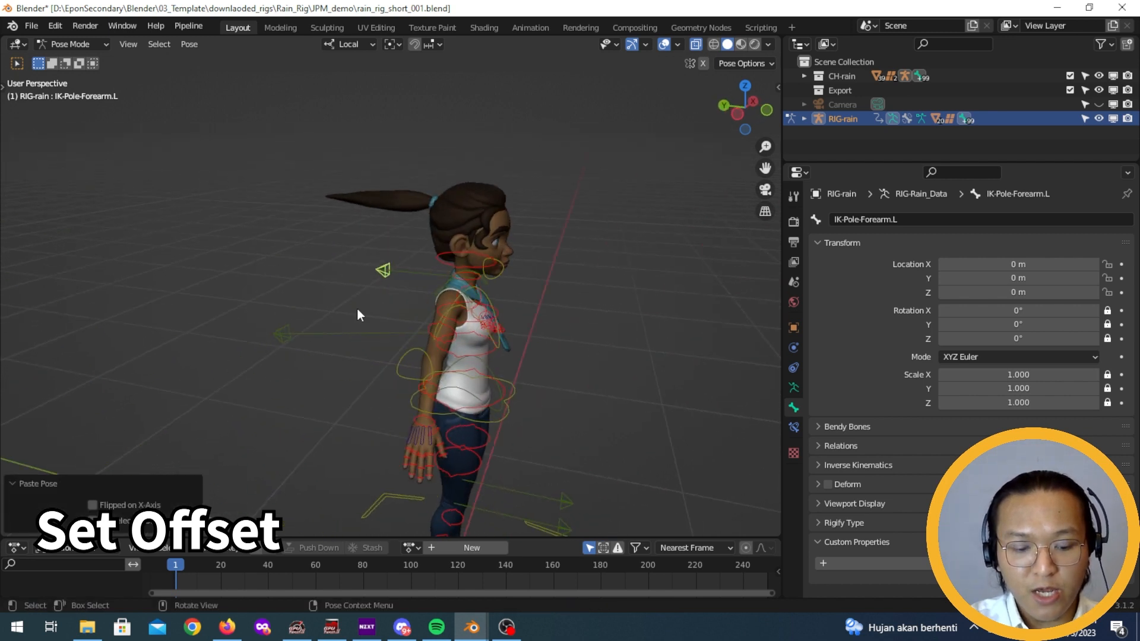
pyautogui.hotkey('ctrl', 'shift', 'v')
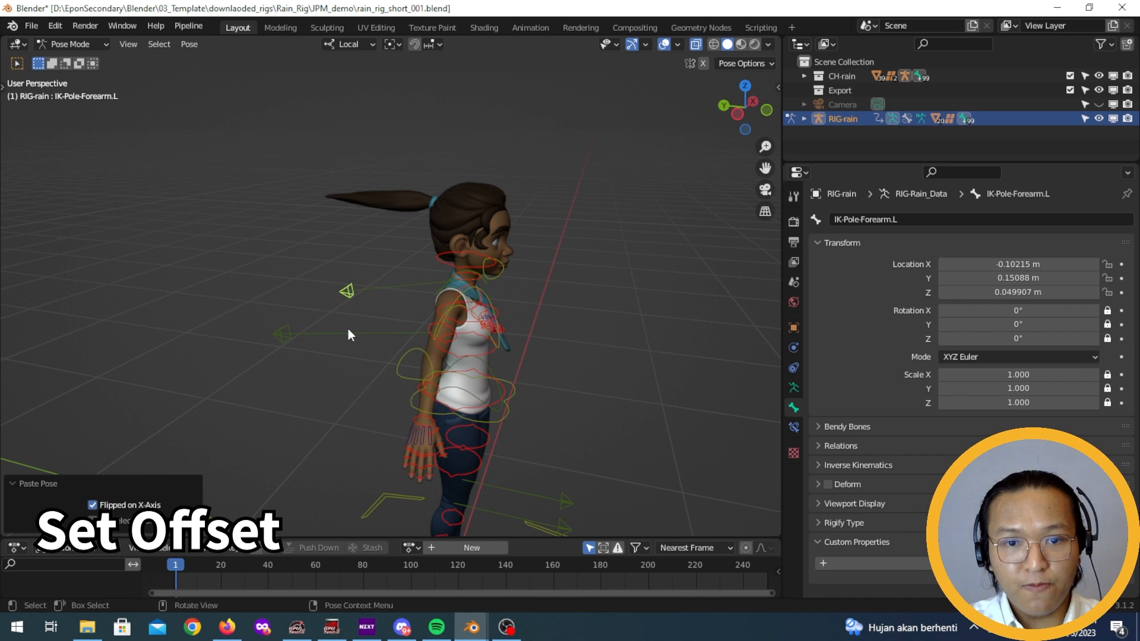
# Copy the IK-Pole-Forearm.L bone's location into its own adapter entry as offsets X -0.1, Y 0.15 and Z 0.05 m.
pyautogui.press('ctrl+KP_3')
pyautogui.moveTo(367, 346); pyautogui.dragTo(323, 373, button='middle')
pyautogui.keyDown('shift'); pyautogui.moveTo(257, 291); pyautogui.dragTo(256, 412, button='middle'); pyautogui.keyUp('shift')
pyautogui.click(314, 355)
pyautogui.click(479, 342)
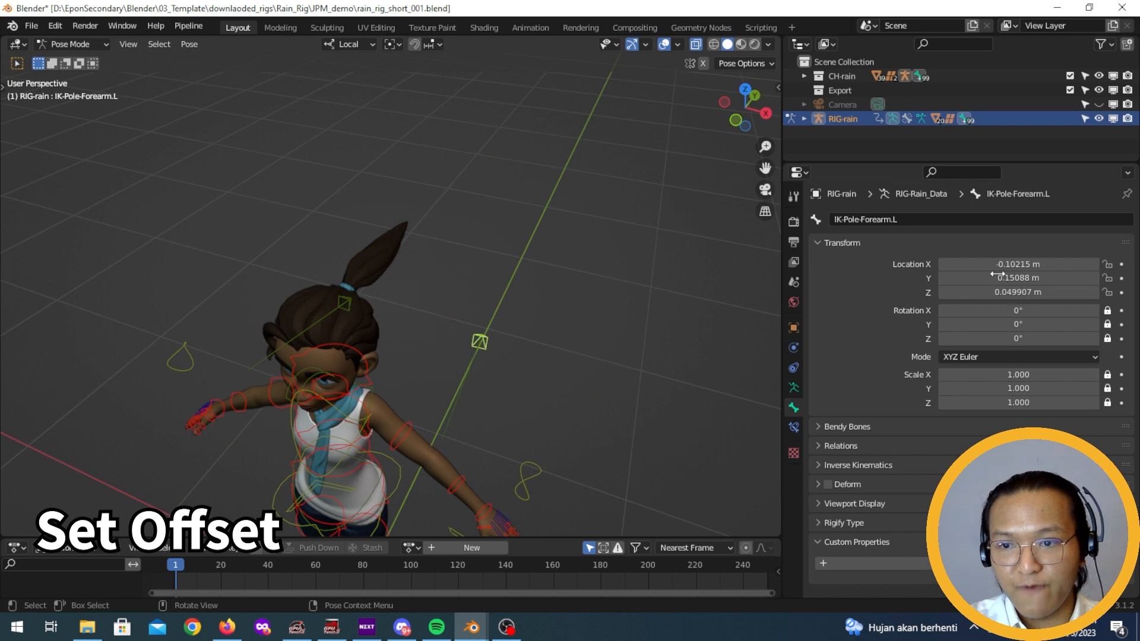
pyautogui.moveTo(475, 350)
pyautogui.mouseDown(button='middle')
pyautogui.moveTo(457, 354)
pyautogui.moveTo(469, 347)
pyautogui.mouseUp(button='middle')
pyautogui.press('n')
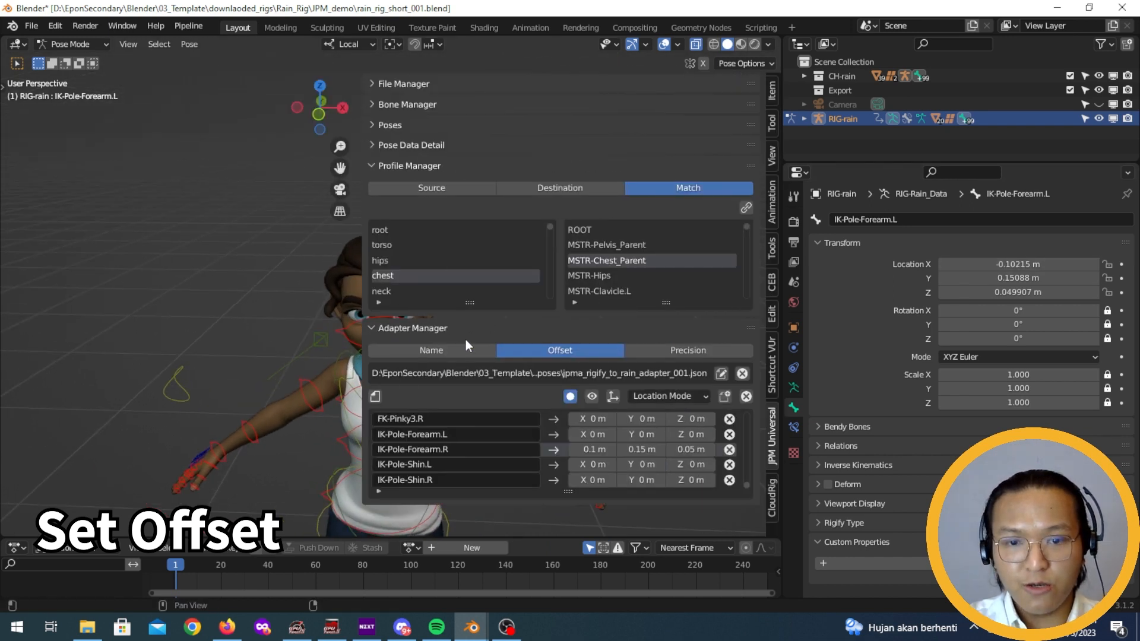
pyautogui.keyDown('shift'); pyautogui.moveTo(255, 396); pyautogui.dragTo(132, 385, button='middle'); pyautogui.keyUp('shift')
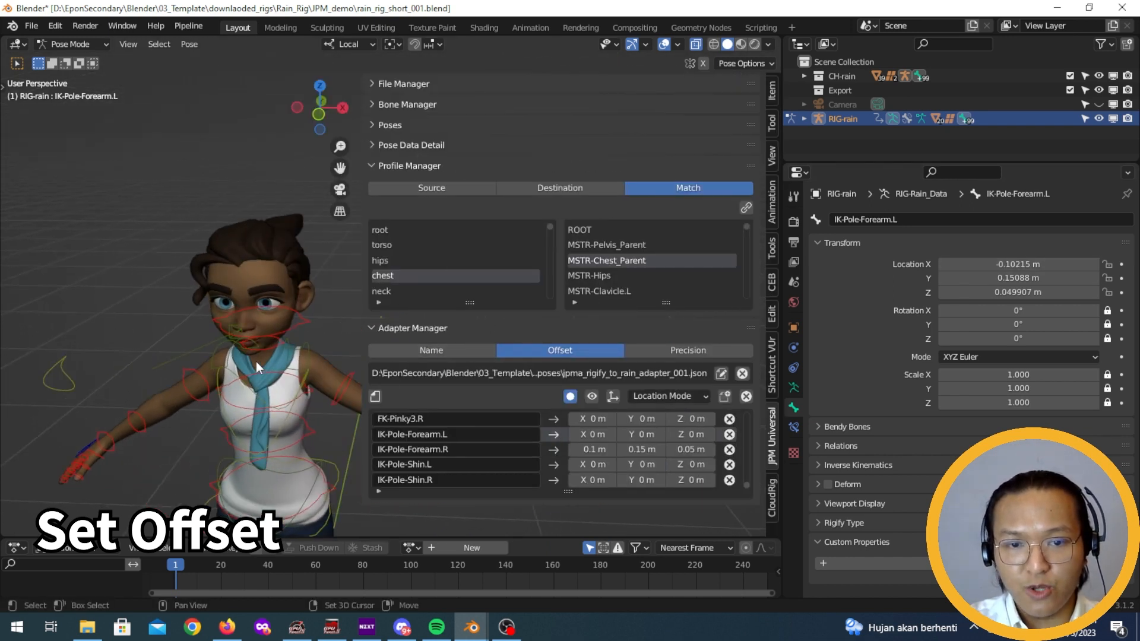
pyautogui.moveTo(256, 362); pyautogui.dragTo(262, 369, button='middle')
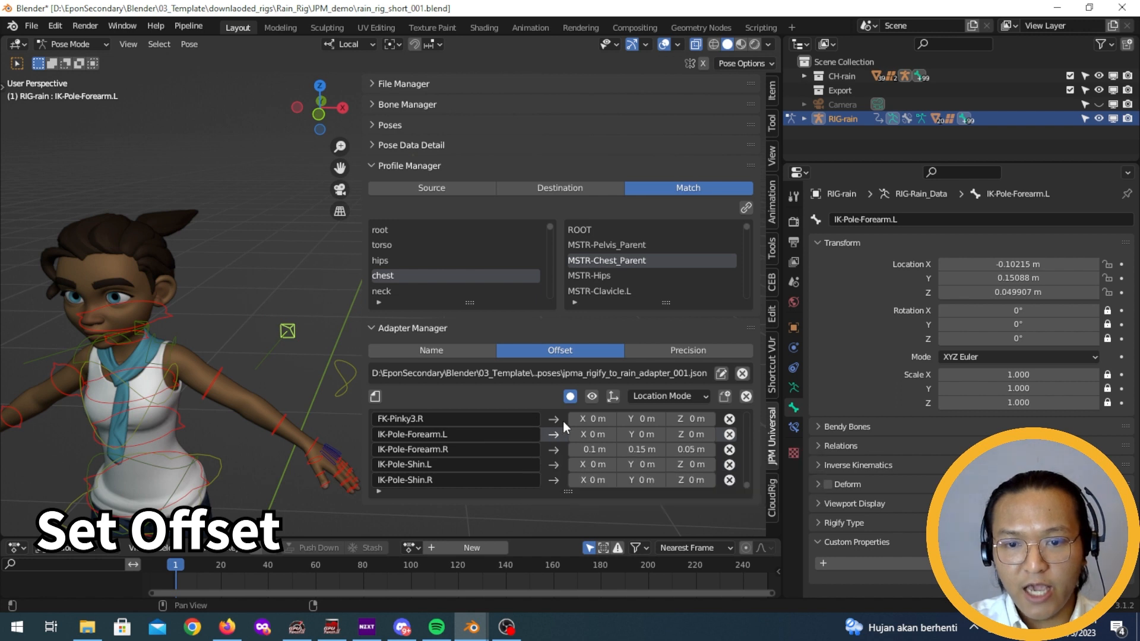
pyautogui.click(613, 397)
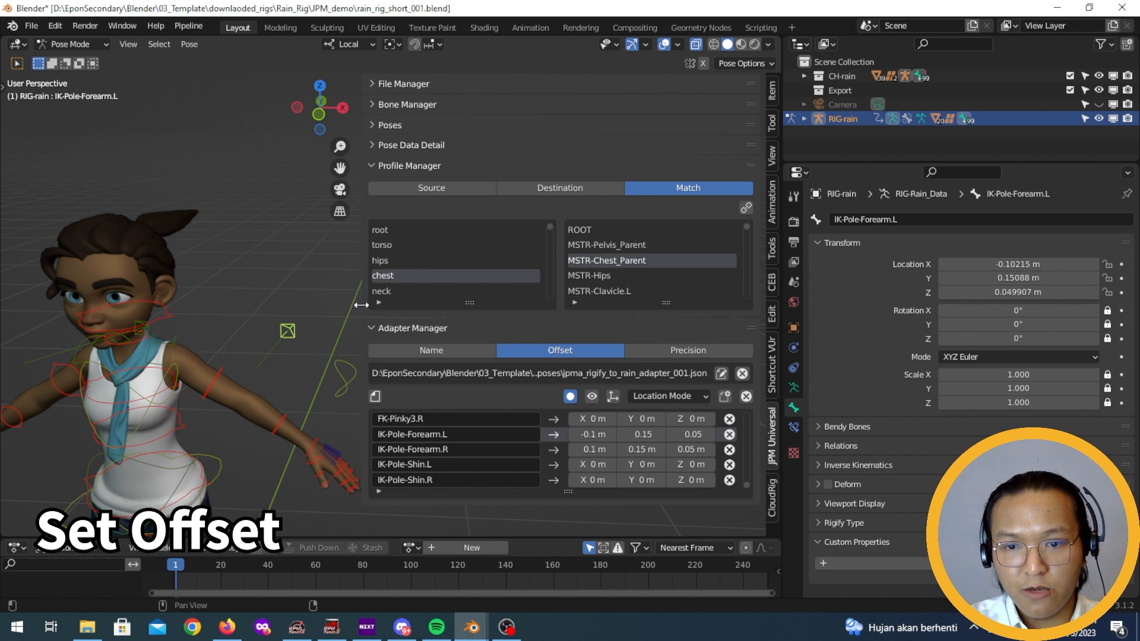
# Widen the adapter settings area and select the left hand's IK-Hand_Parent.L control on Rain's rig.
pyautogui.moveTo(362, 305); pyautogui.dragTo(287, 319)
pyautogui.scroll(-5, 247, 376)
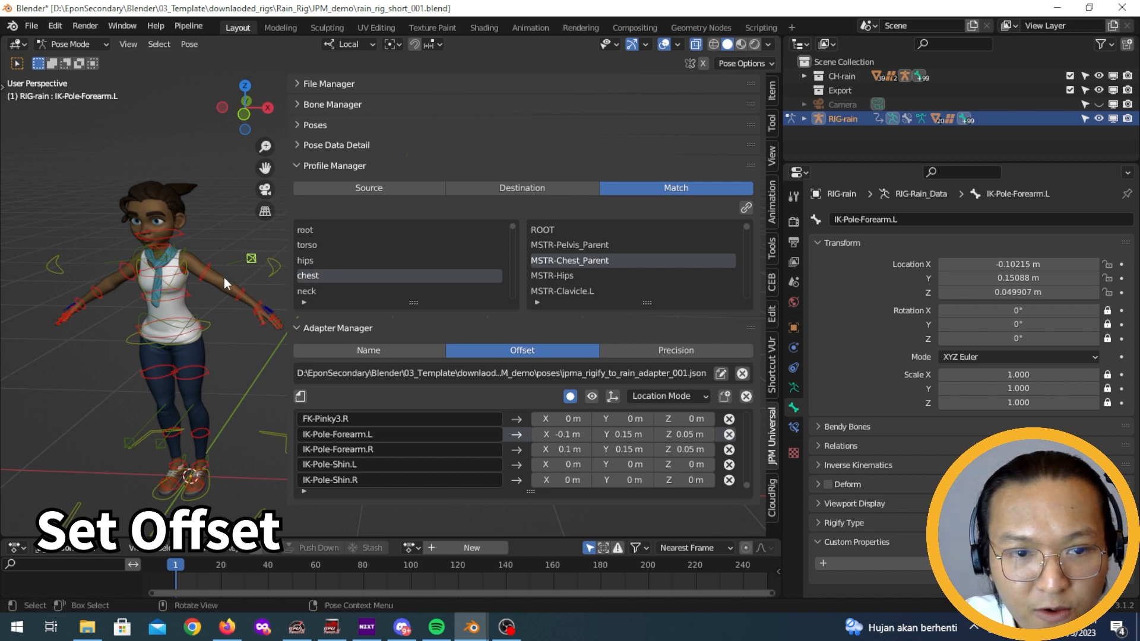
pyautogui.click(208, 271)
pyautogui.click(273, 271)
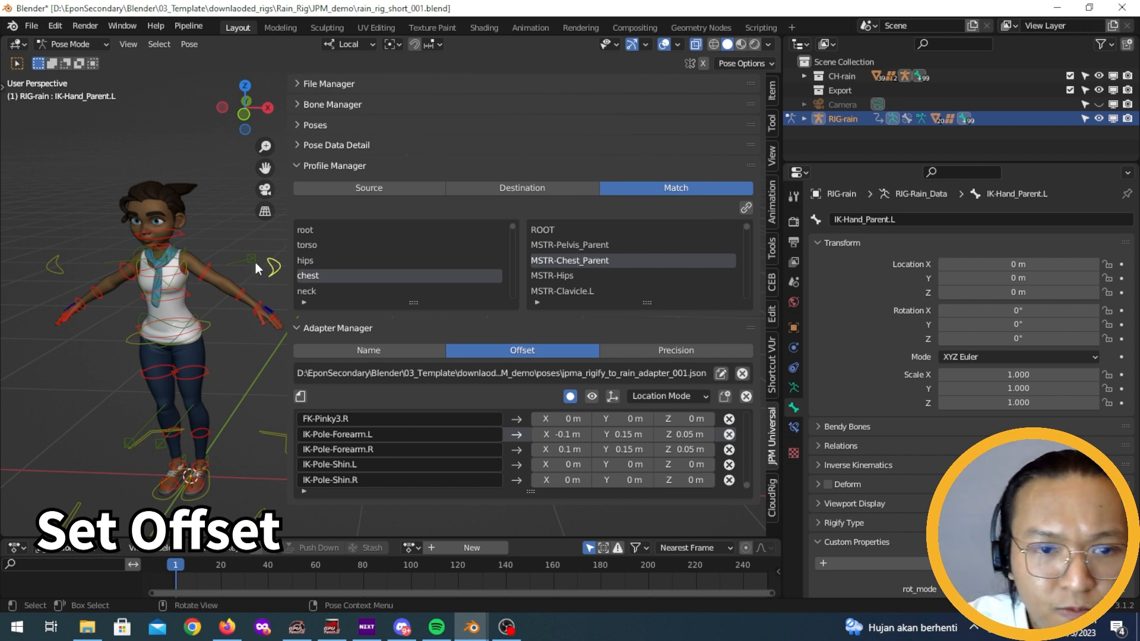
# Select the left forearm pole control on Rain's rig and review the adapter's precision groups and transform offsets.
pyautogui.click(256, 262)
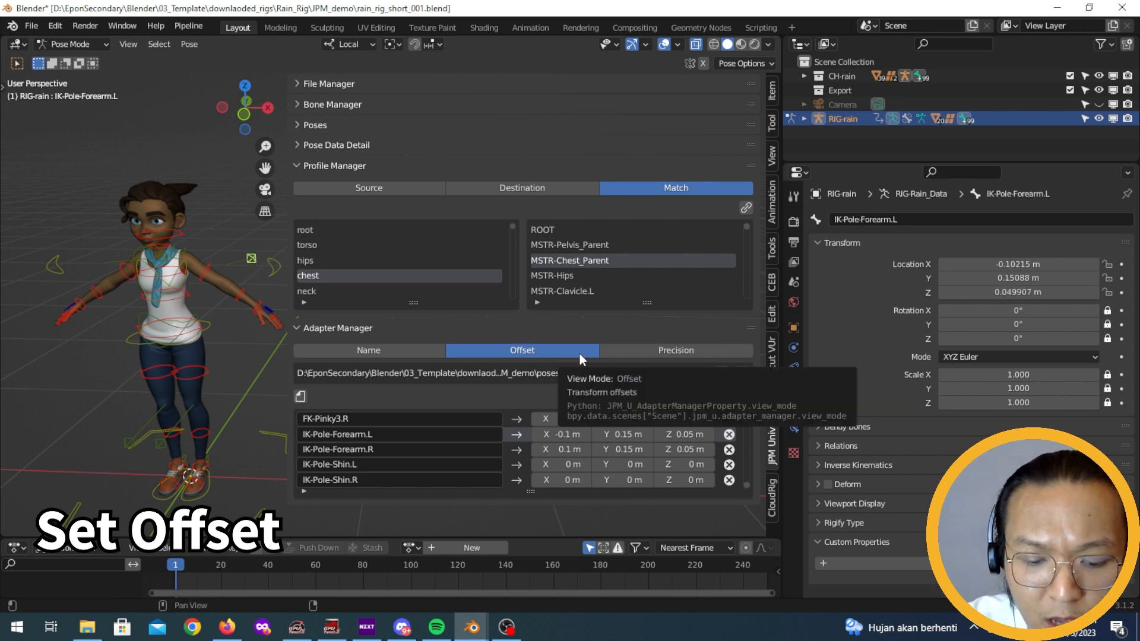
pyautogui.click(689, 353)
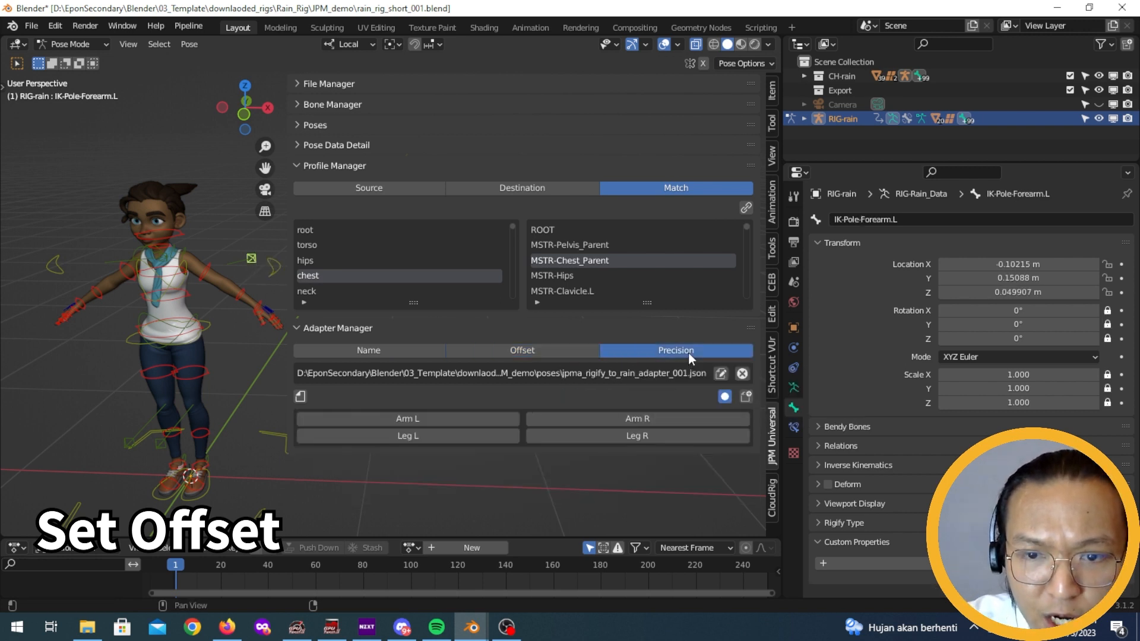
pyautogui.click(542, 350)
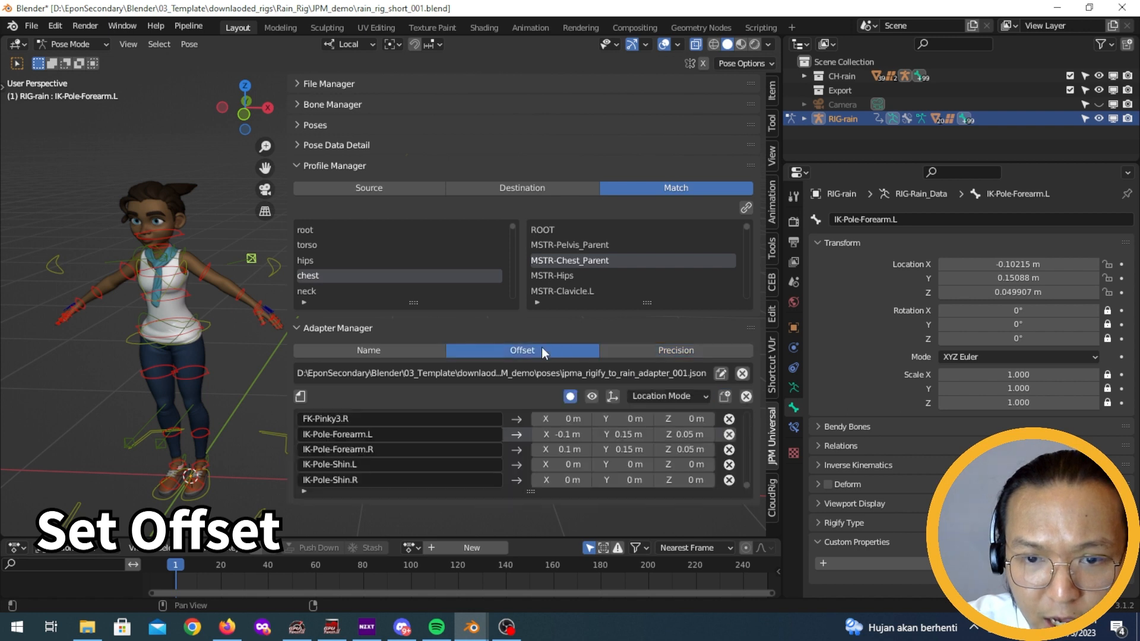
# Show the adapter's bone name mappings and open the Save Adapter dialog for the Rigify-to-Rain adapter.
pyautogui.click(411, 350)
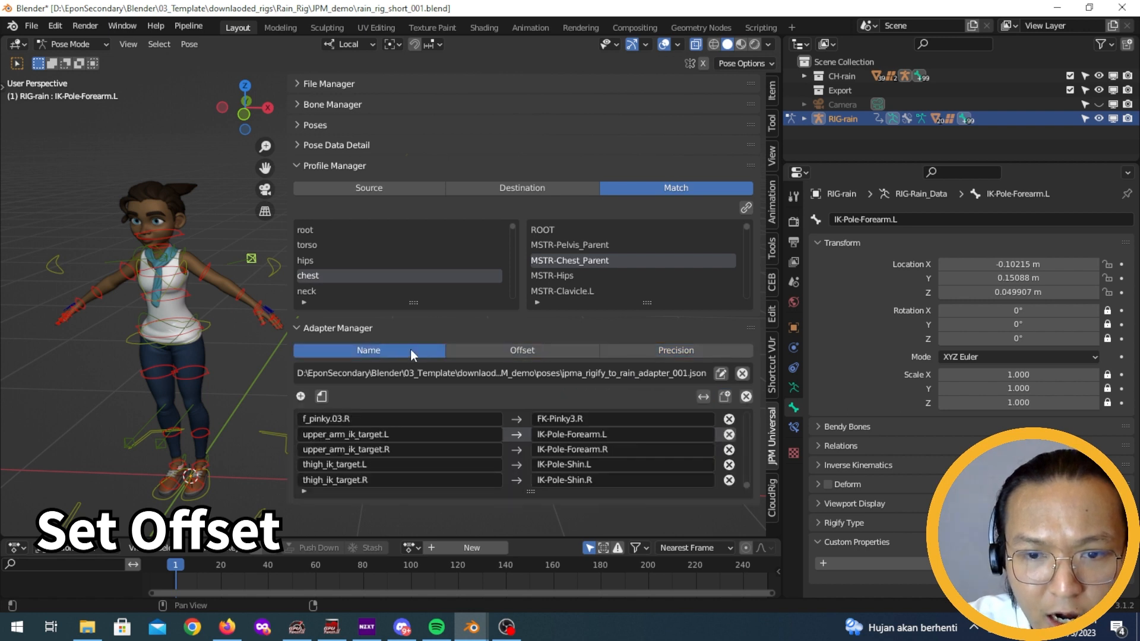
pyautogui.click(722, 398)
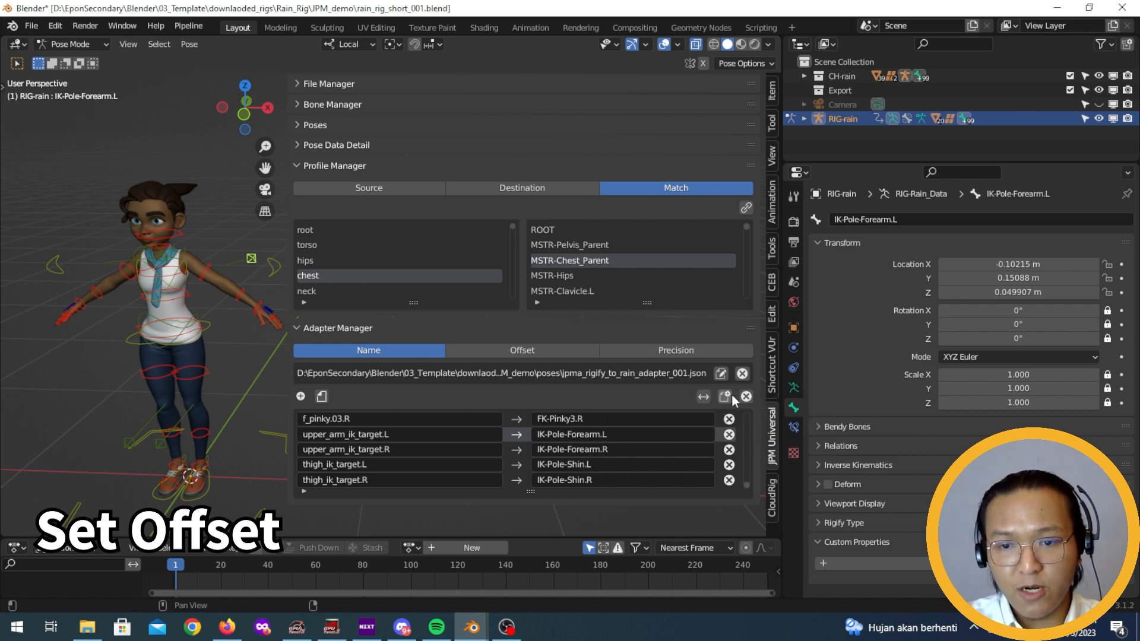
pyautogui.click(731, 394)
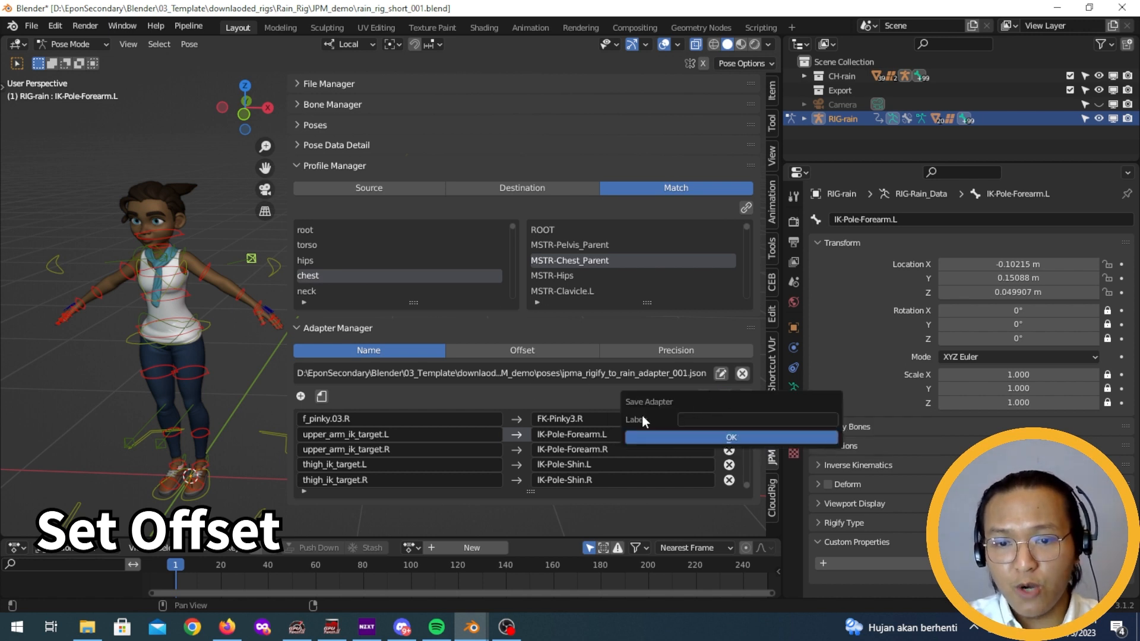